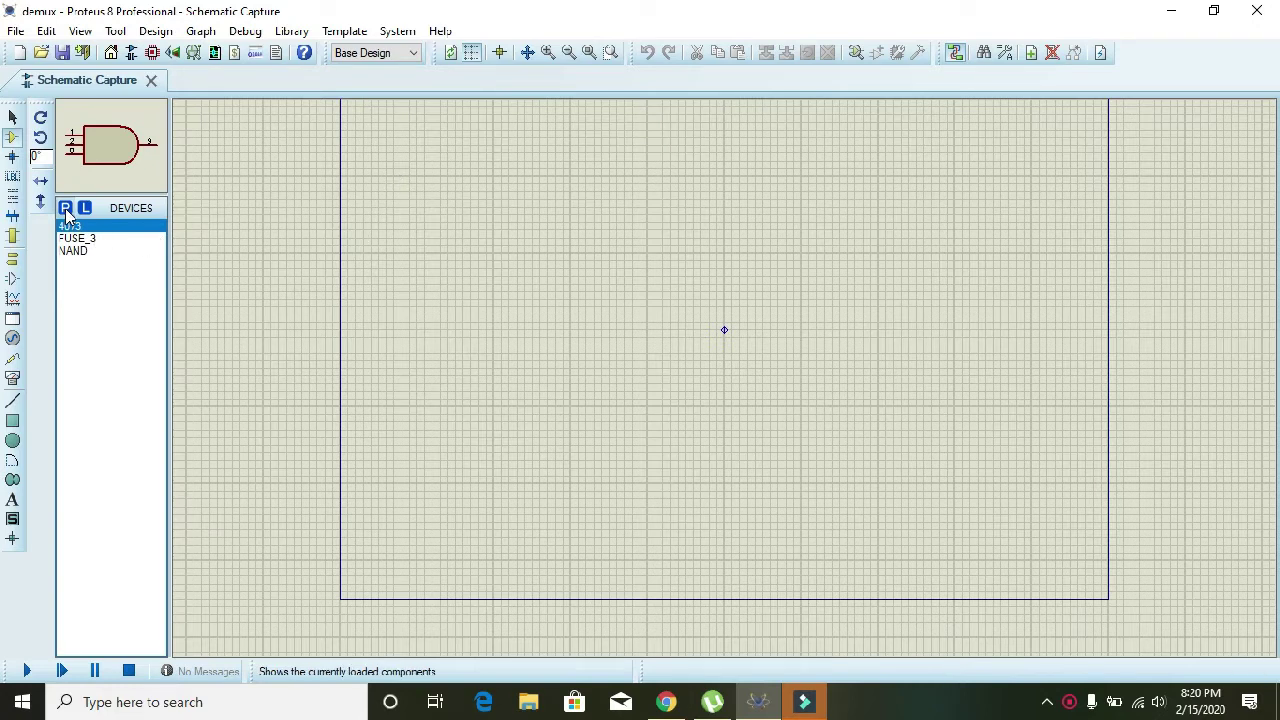
# Step: Search 'not gat' in the device picker and add the NOT inverter to the devices
pyautogui.click(66, 210)
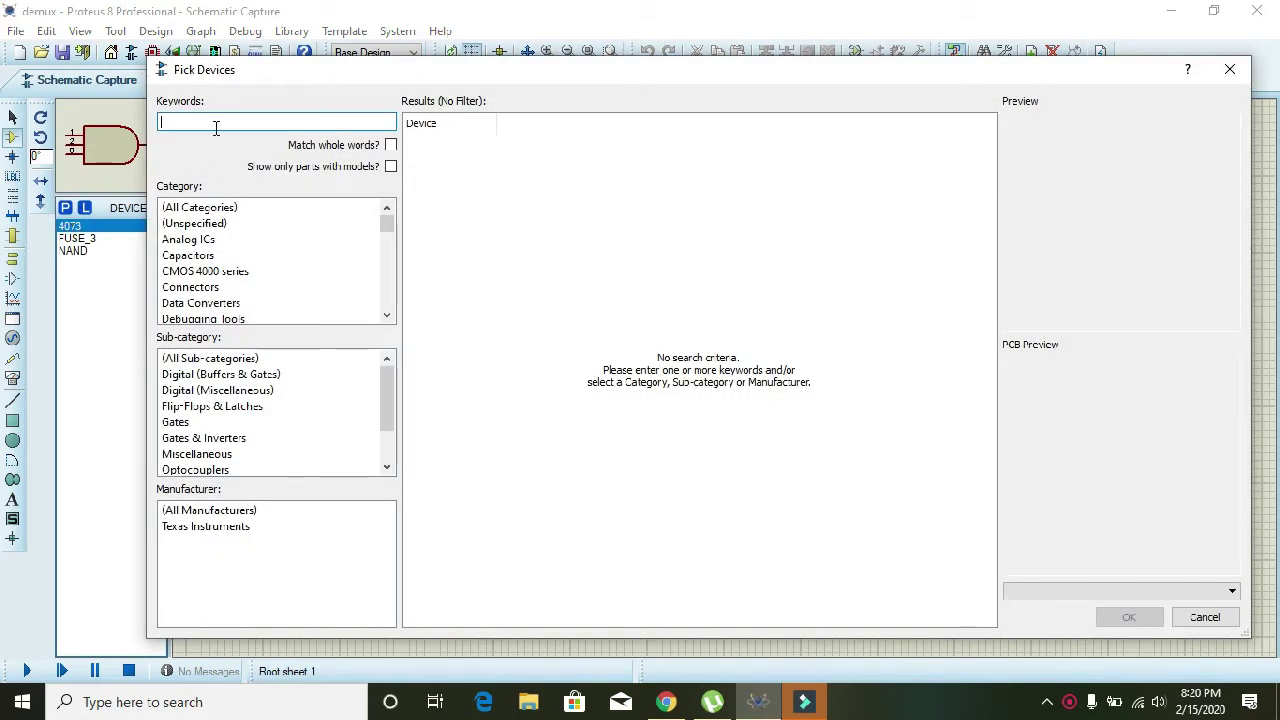
pyautogui.write('not gate')
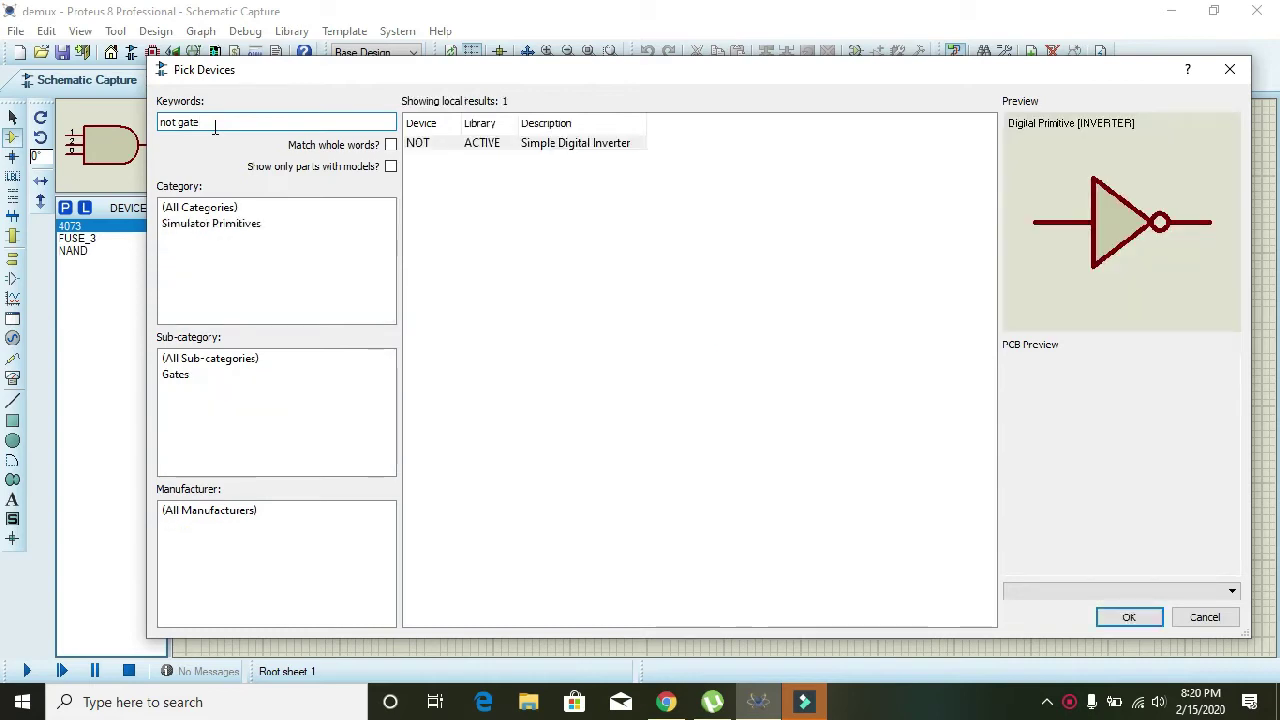
pyautogui.click(658, 149)
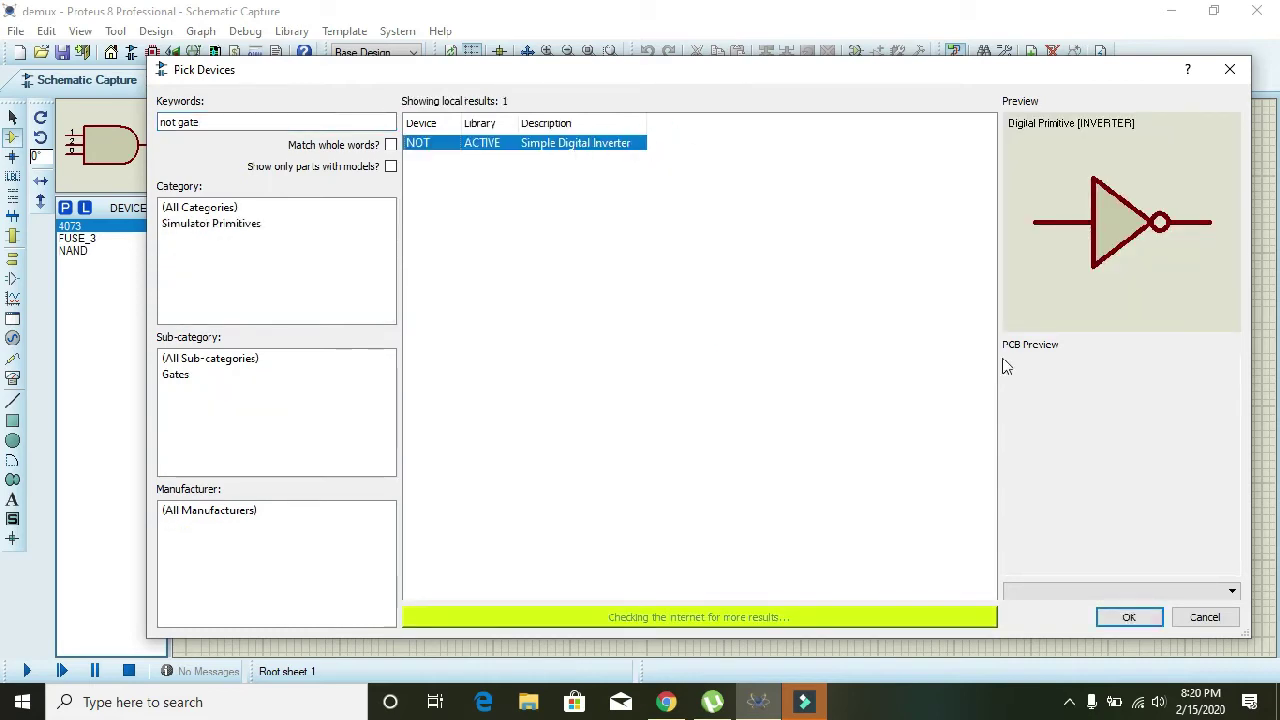
pyautogui.click(1128, 614)
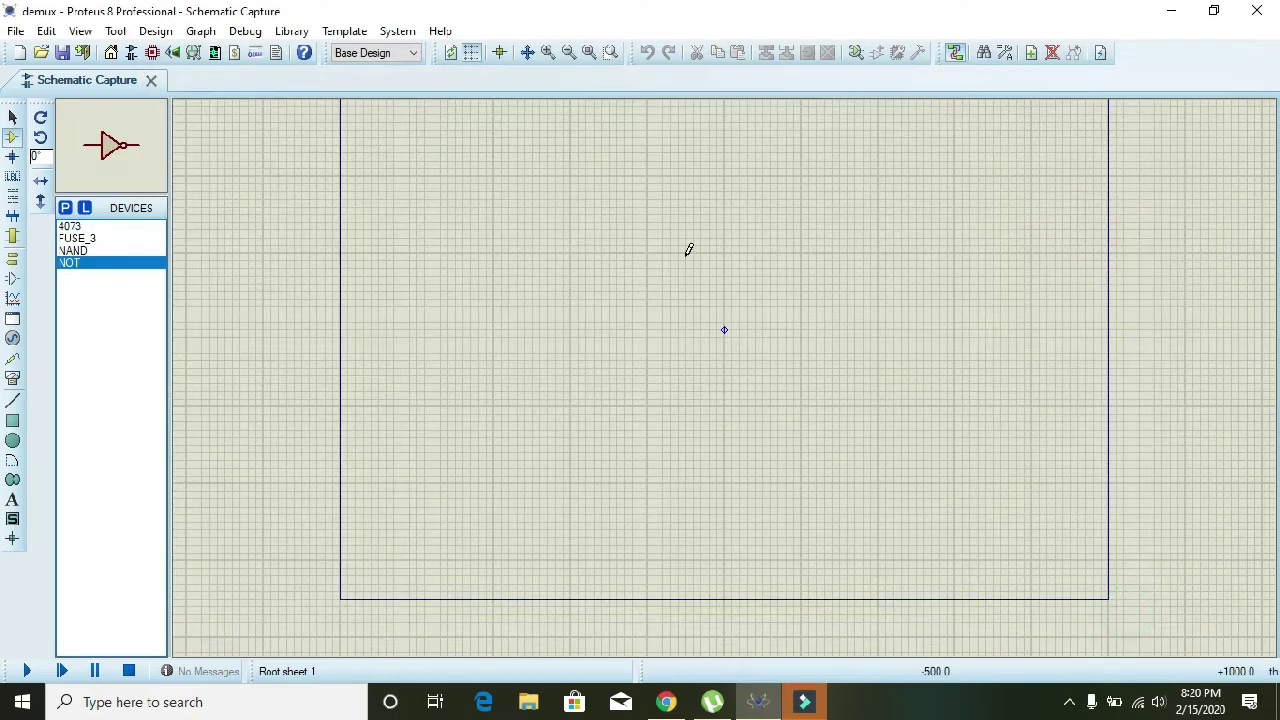
# Step: Place two NOT gates, U1 and U2, and rotate both clockwise to vertical
pyautogui.click(484, 214)
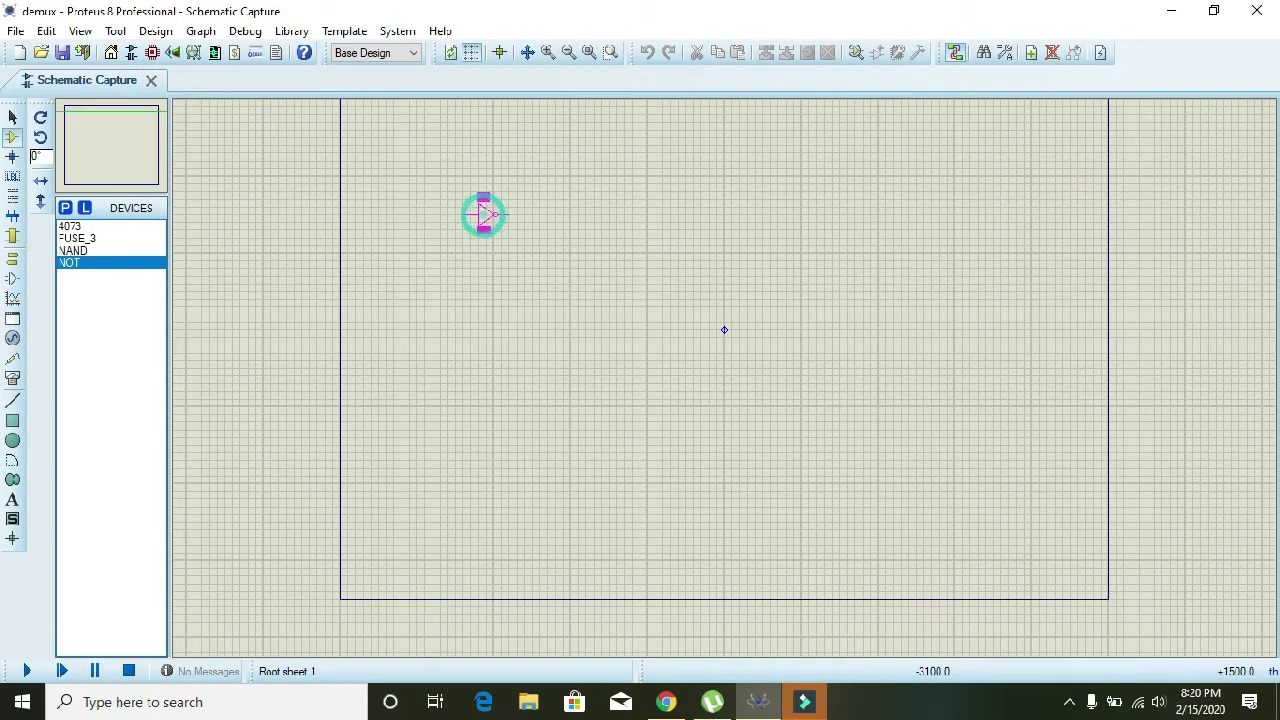
pyautogui.click(494, 214)
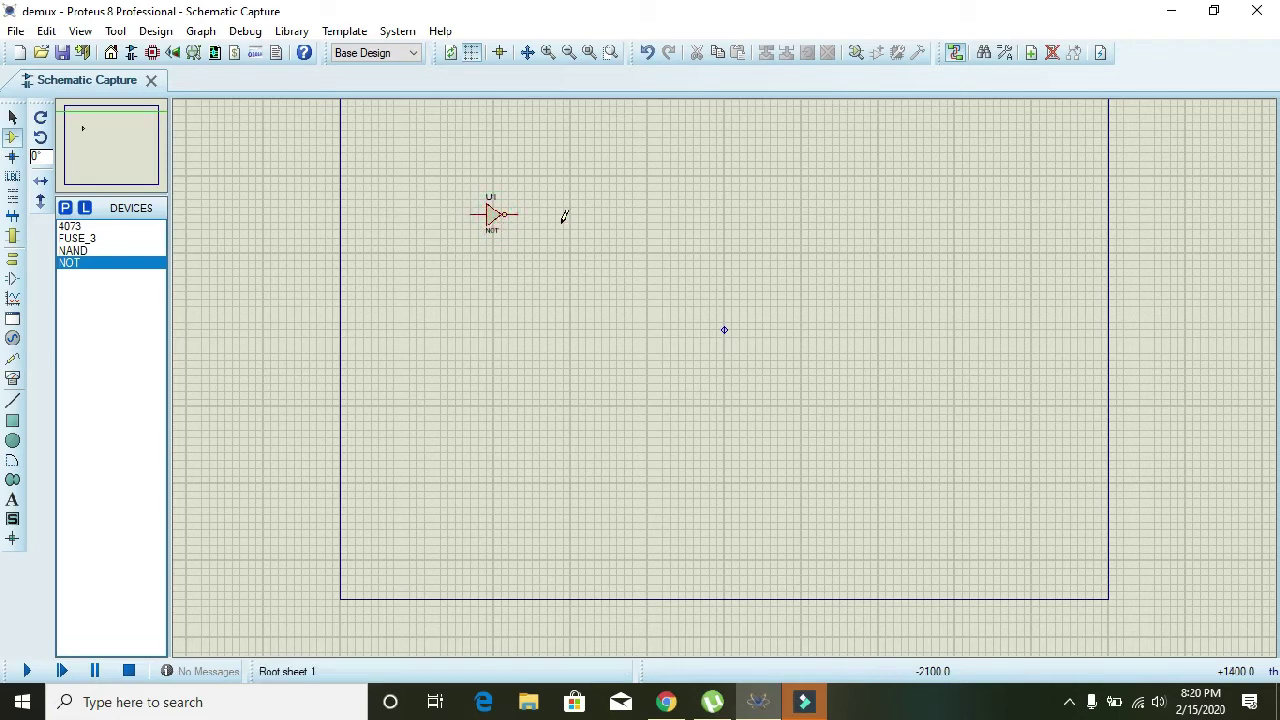
pyautogui.click(552, 214)
pyautogui.click(562, 214)
pyautogui.moveTo(424, 168); pyautogui.dragTo(616, 260)
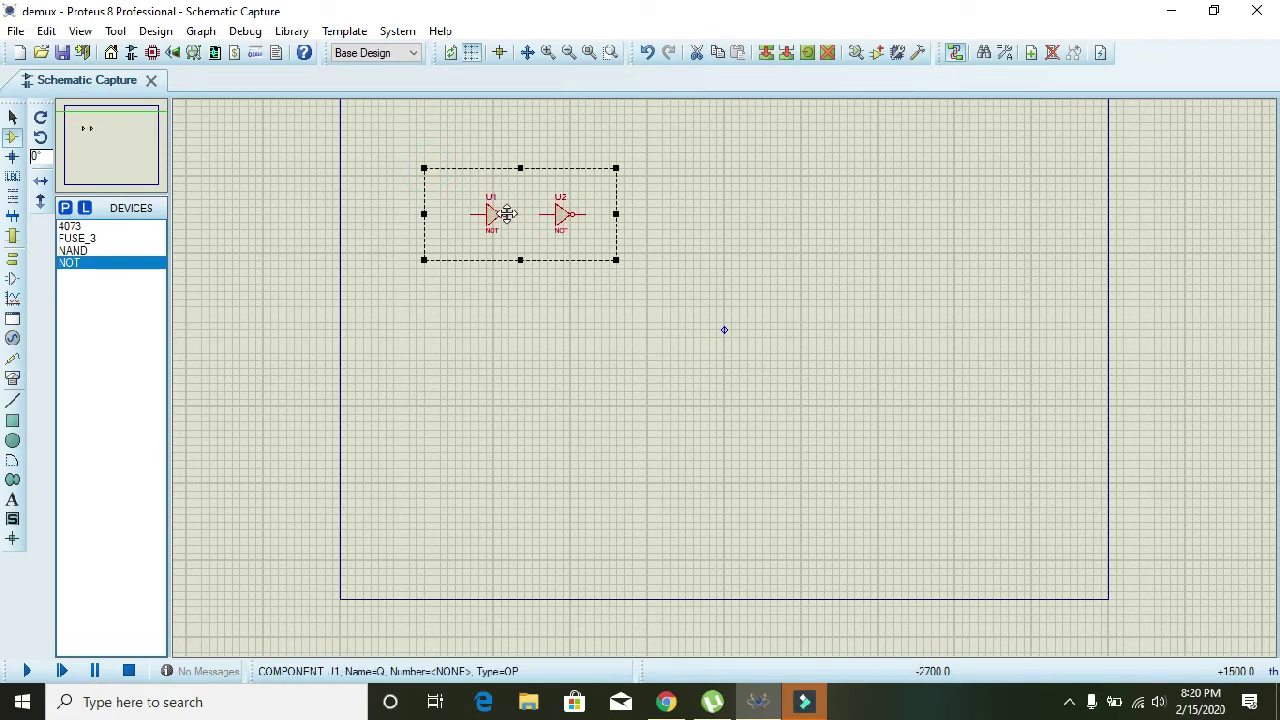
pyautogui.rightClick(494, 214)
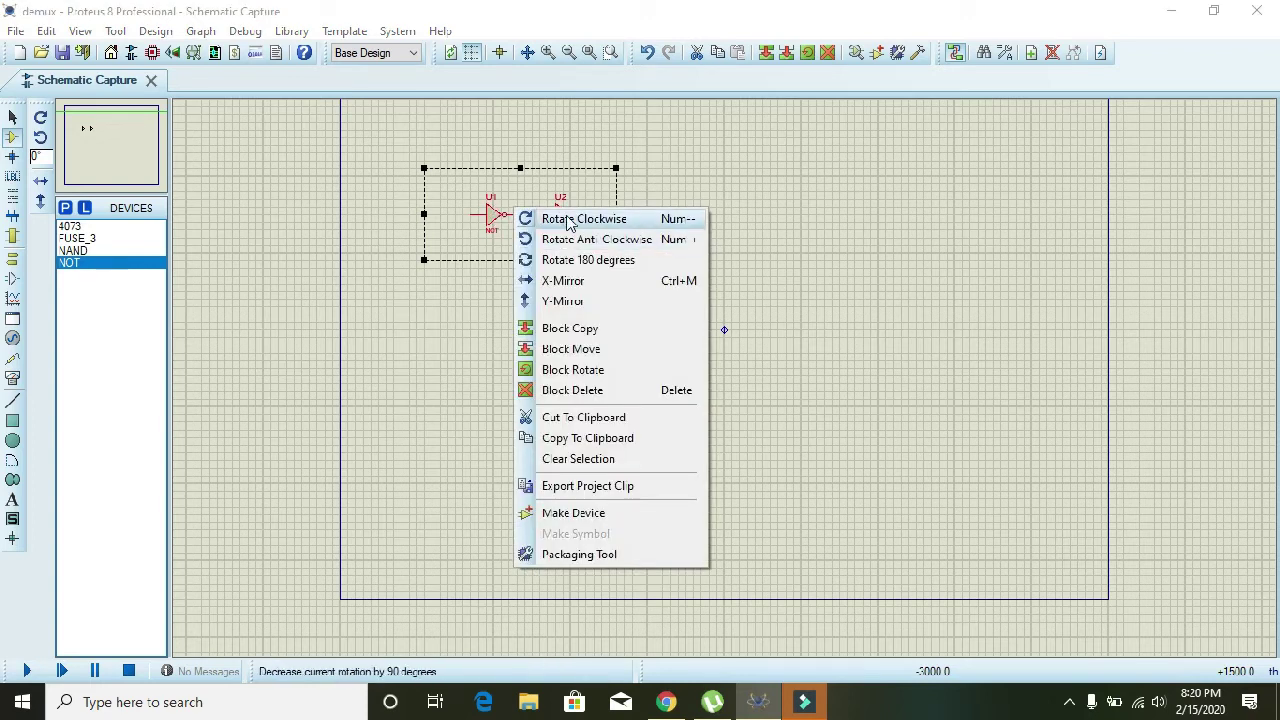
pyautogui.click(567, 219)
pyautogui.click(649, 269)
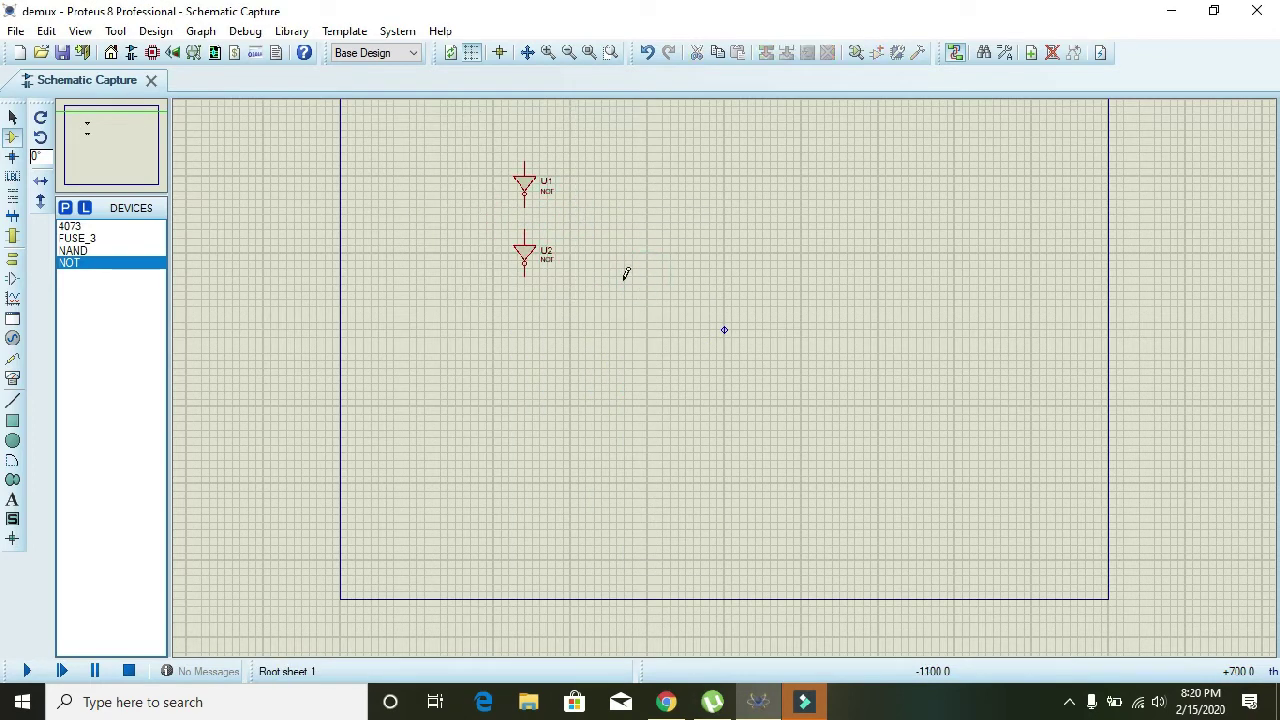
# Step: Move U2 level beside U1 and zoom in to show the sheet's top border
pyautogui.click(527, 266)
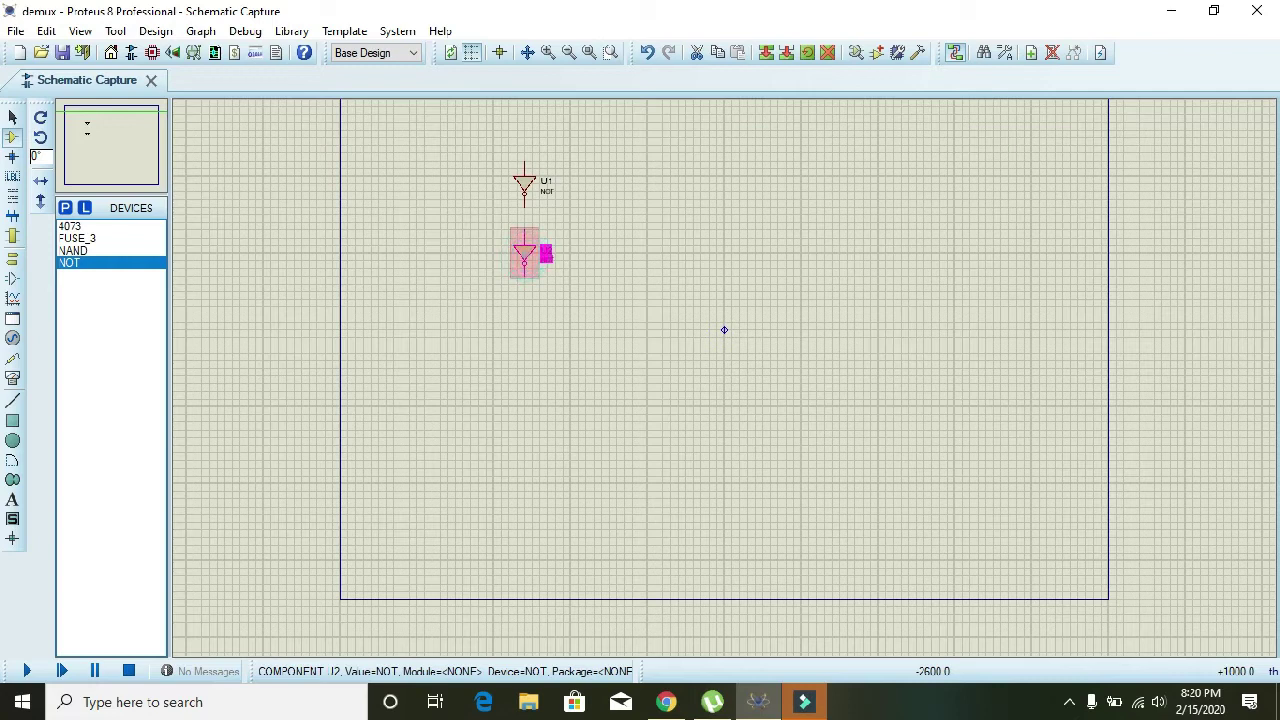
pyautogui.moveTo(607, 208); pyautogui.dragTo(607, 186)
pyautogui.click(671, 203)
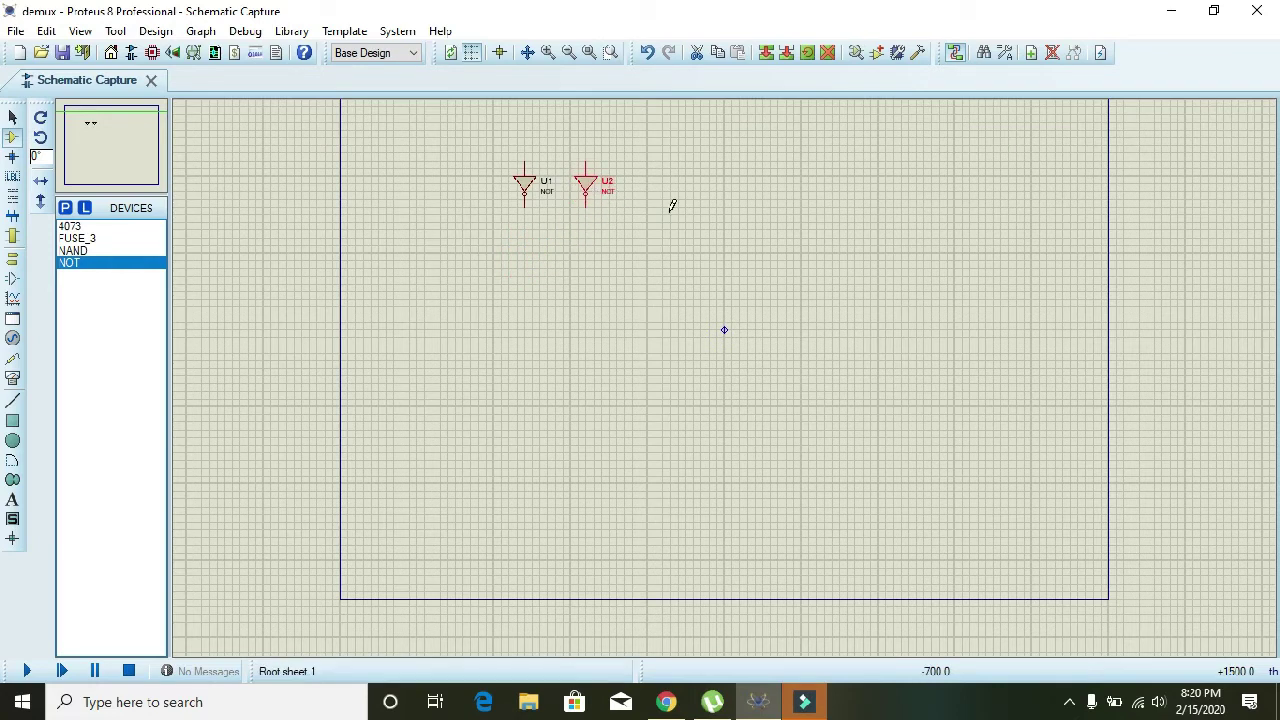
pyautogui.click(549, 52)
pyautogui.moveTo(622, 152); pyautogui.dragTo(607, 198)
pyautogui.moveTo(600, 106); pyautogui.dragTo(543, 157)
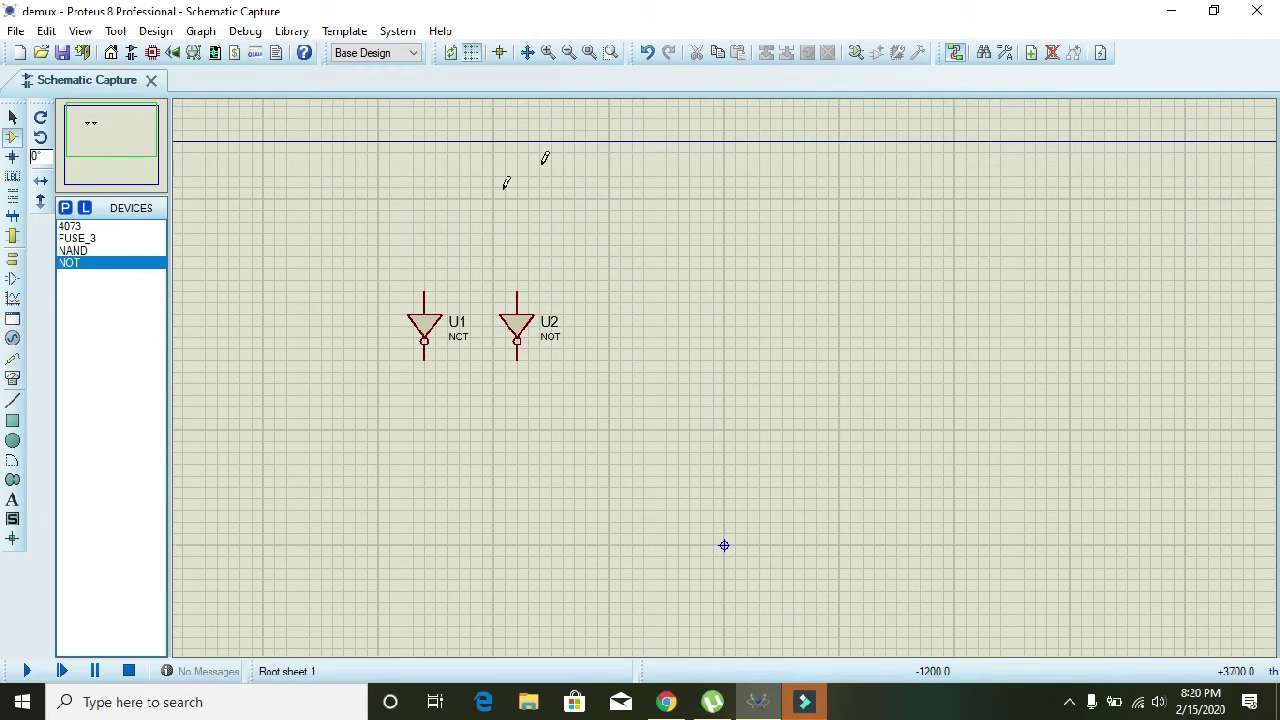
# Step: Place four 4073 AND gates, U3:A, U3:B, U3:C and U4:A, in a column right of the inverters
pyautogui.click(69, 227)
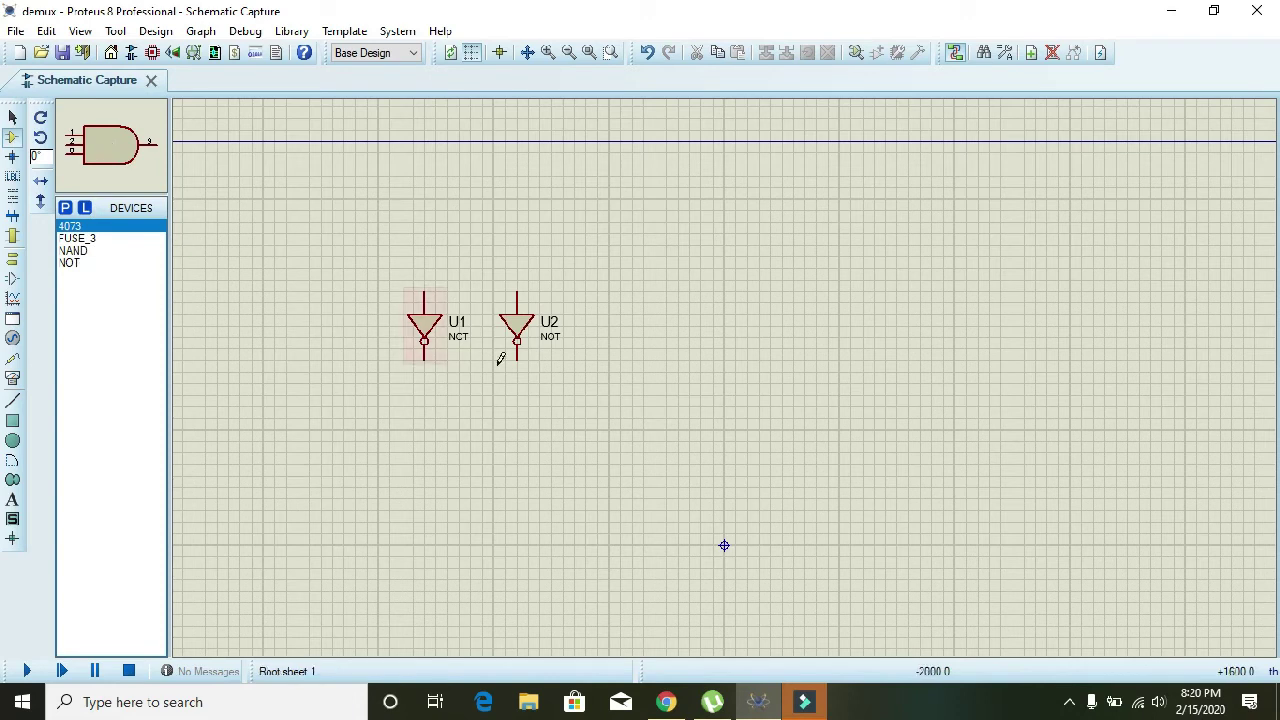
pyautogui.click(729, 337)
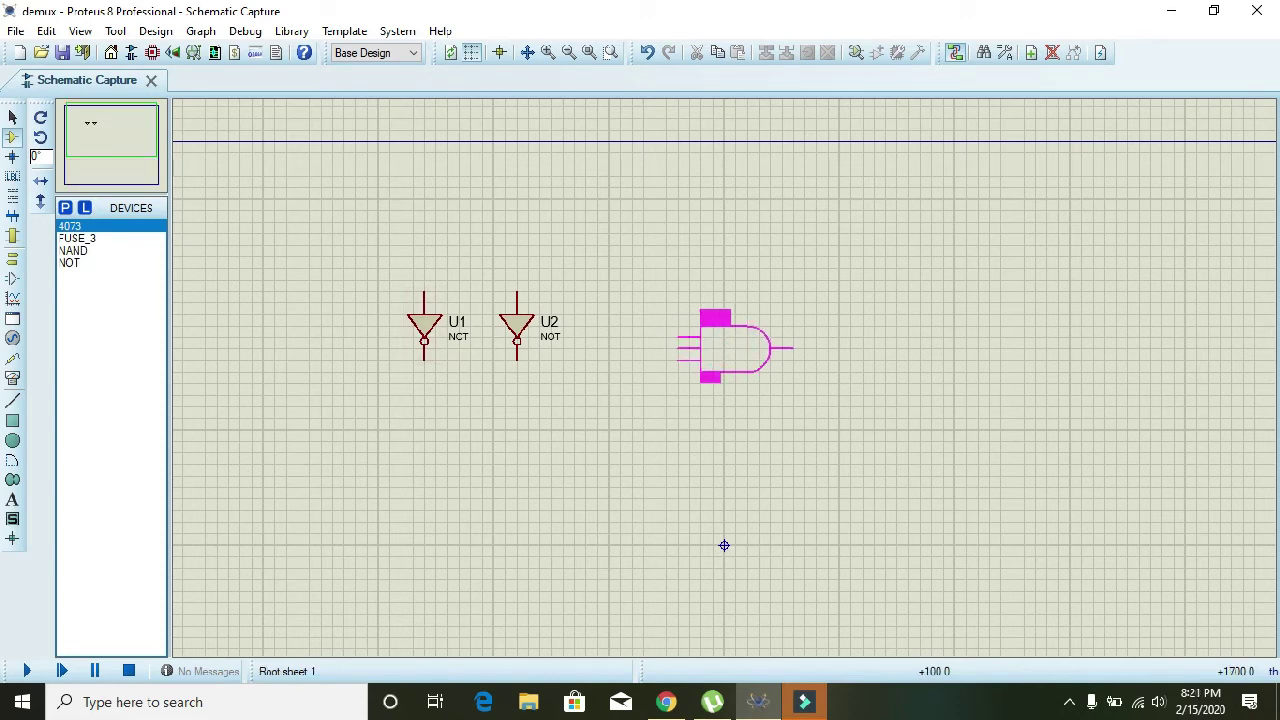
pyautogui.click(724, 392)
pyautogui.click(724, 474)
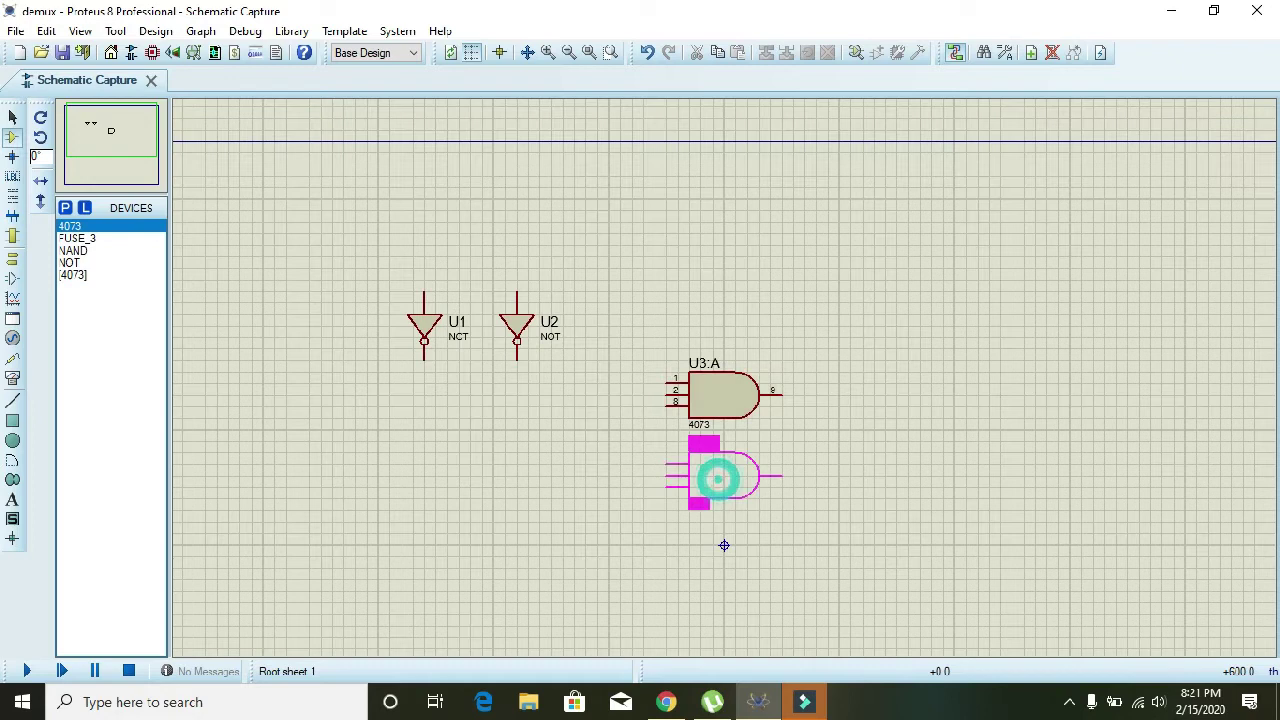
pyautogui.click(724, 476)
pyautogui.click(724, 545)
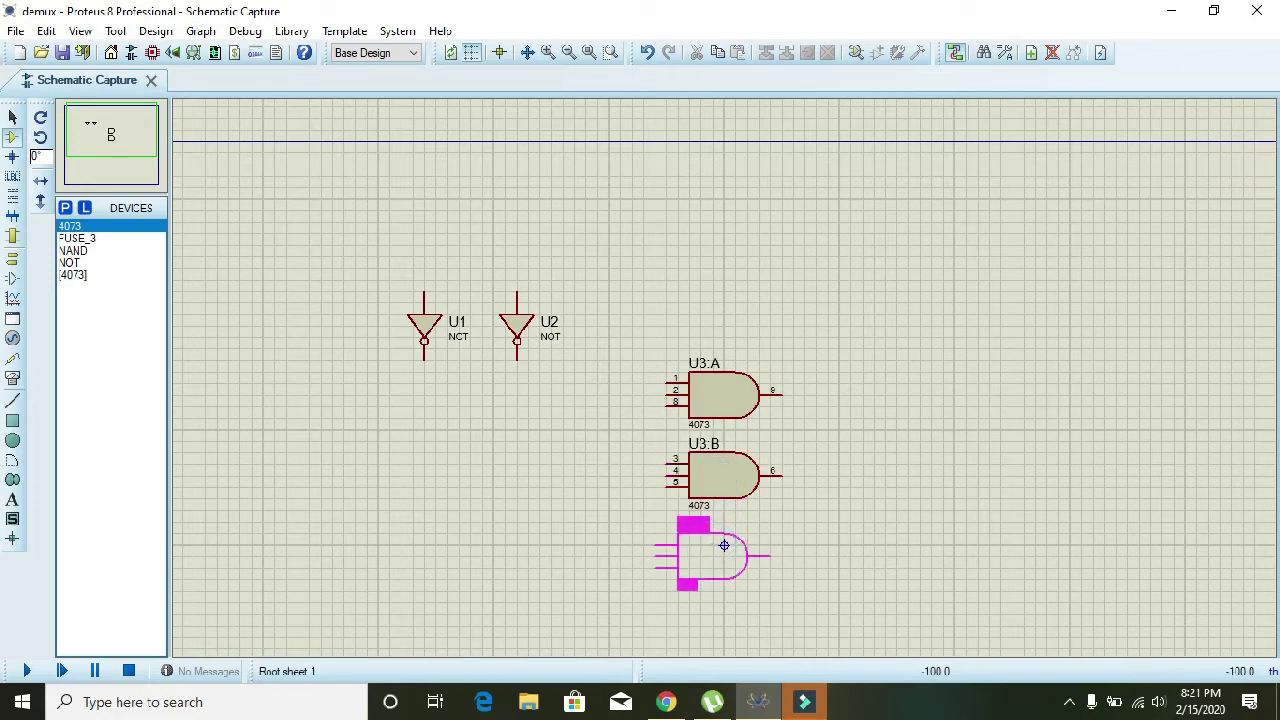
pyautogui.click(724, 547)
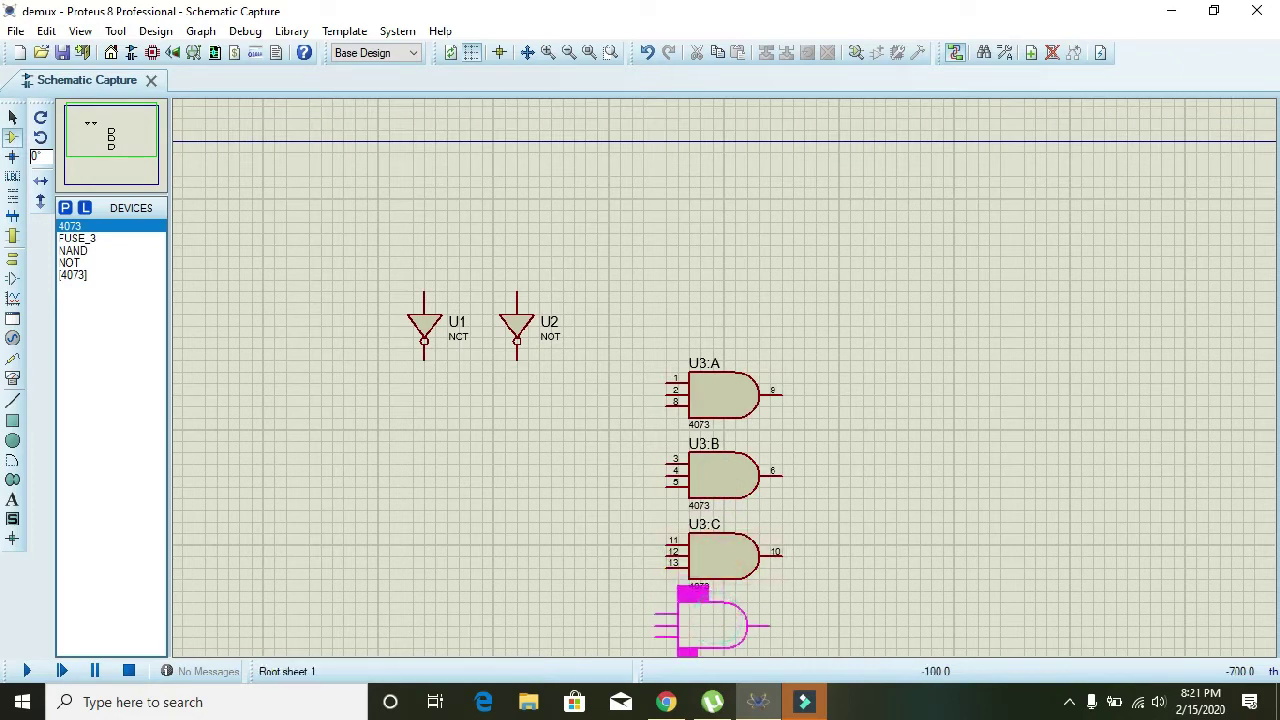
pyautogui.click(720, 633)
pyautogui.moveTo(851, 544); pyautogui.dragTo(903, 649)
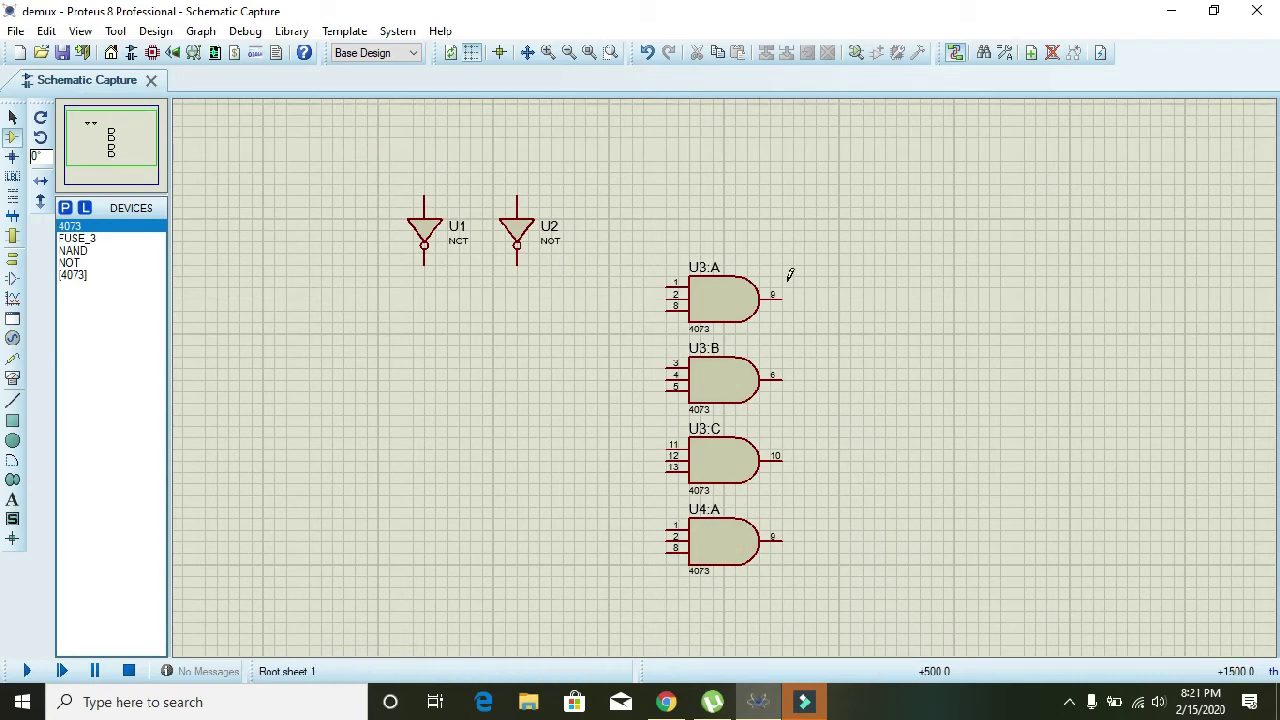
# Step: Search 'toggl' in Pick Devices and add LOGICTOGGLE to the device list
pyautogui.click(66, 212)
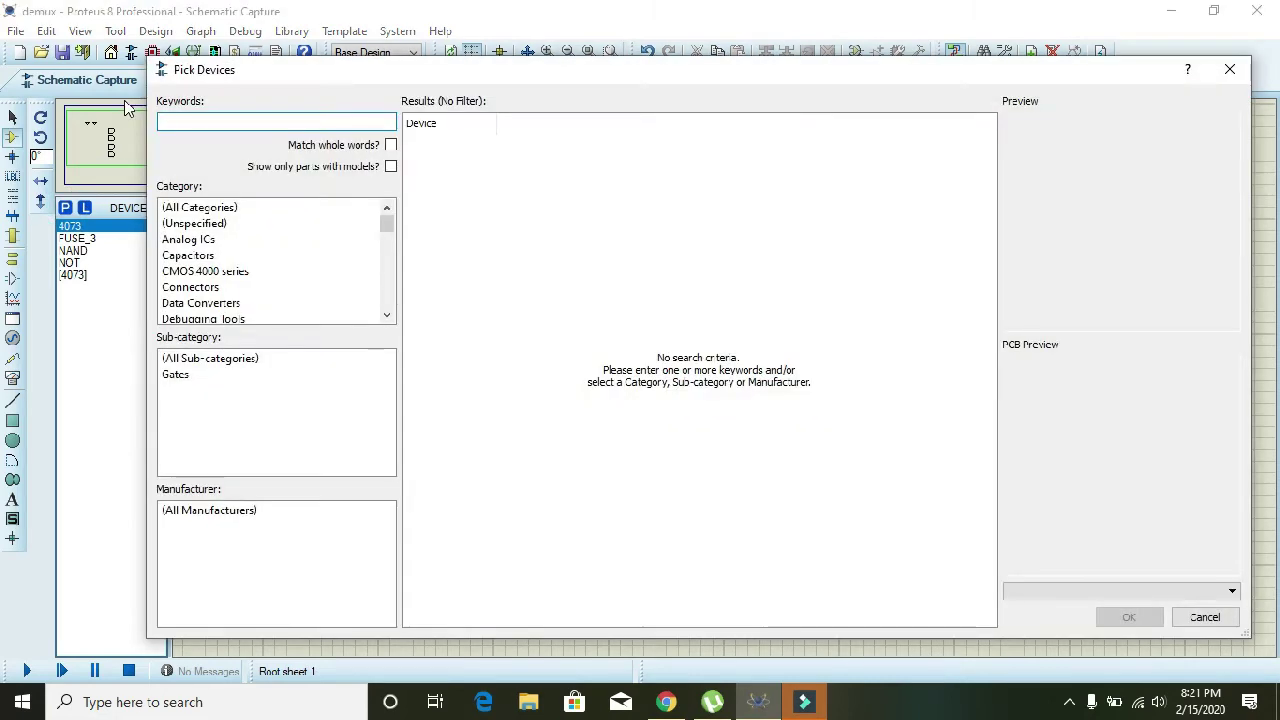
pyautogui.click(203, 121)
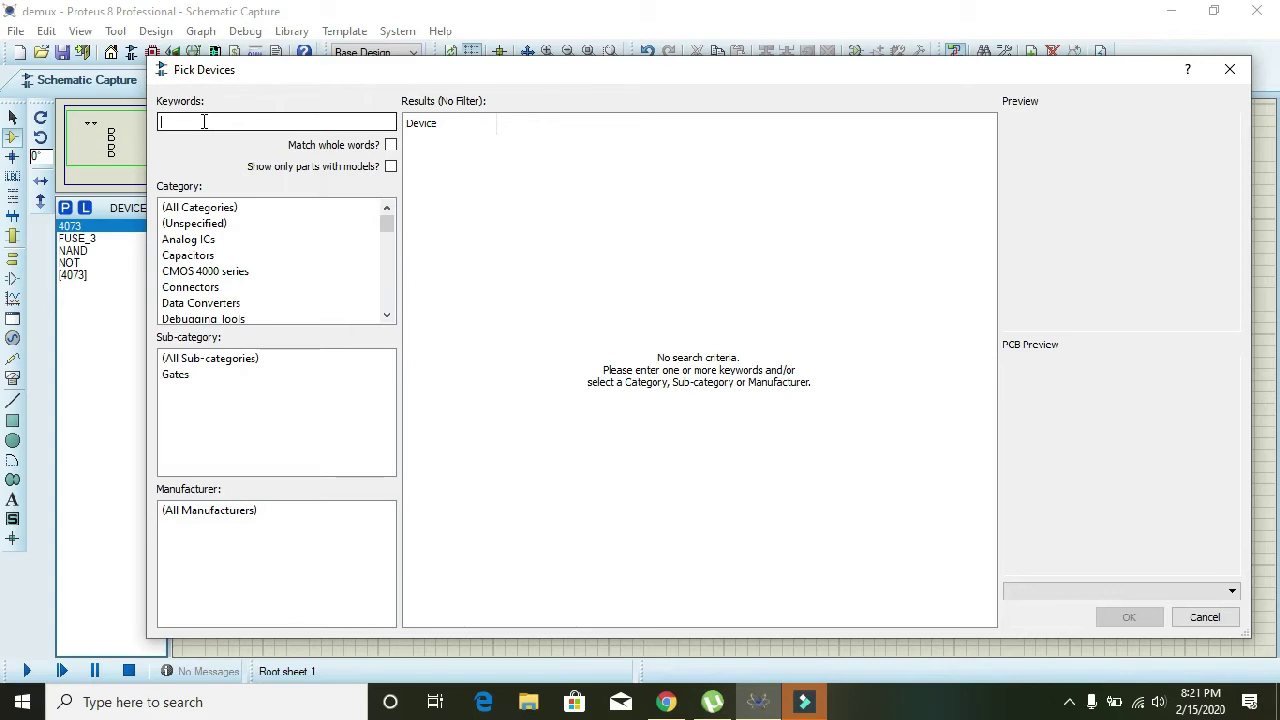
pyautogui.write('toggle')
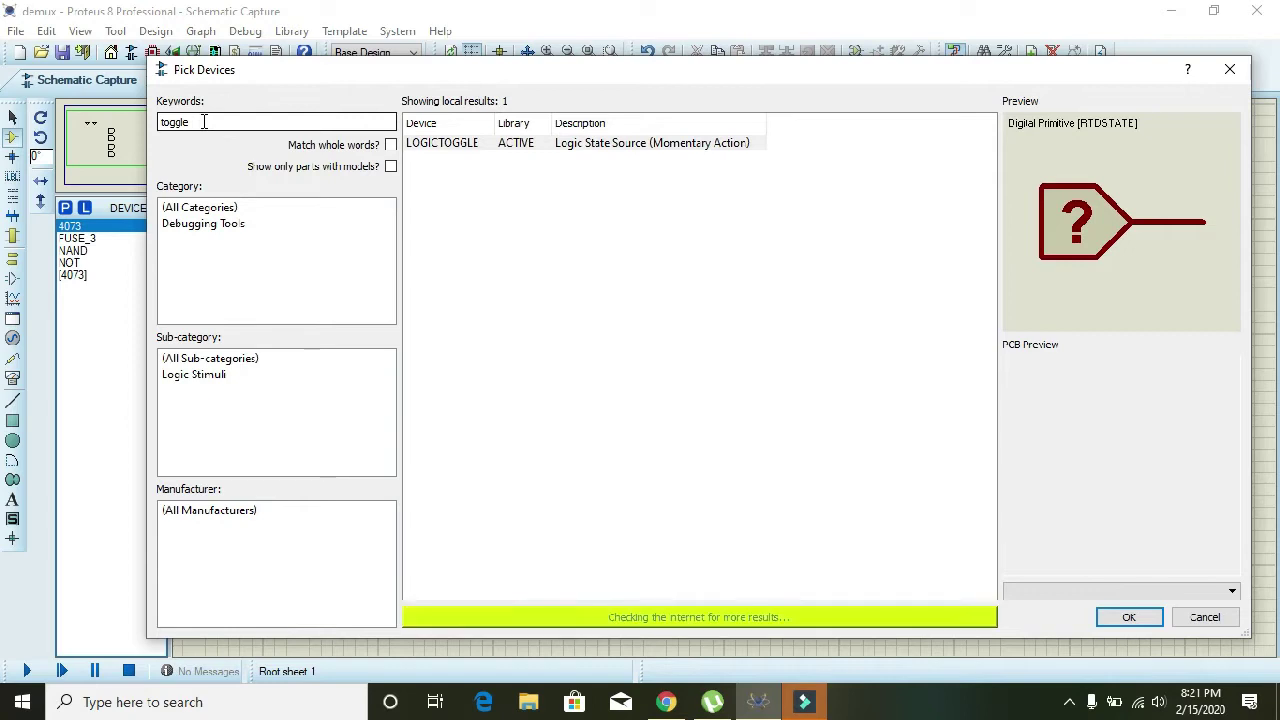
pyautogui.click(487, 148)
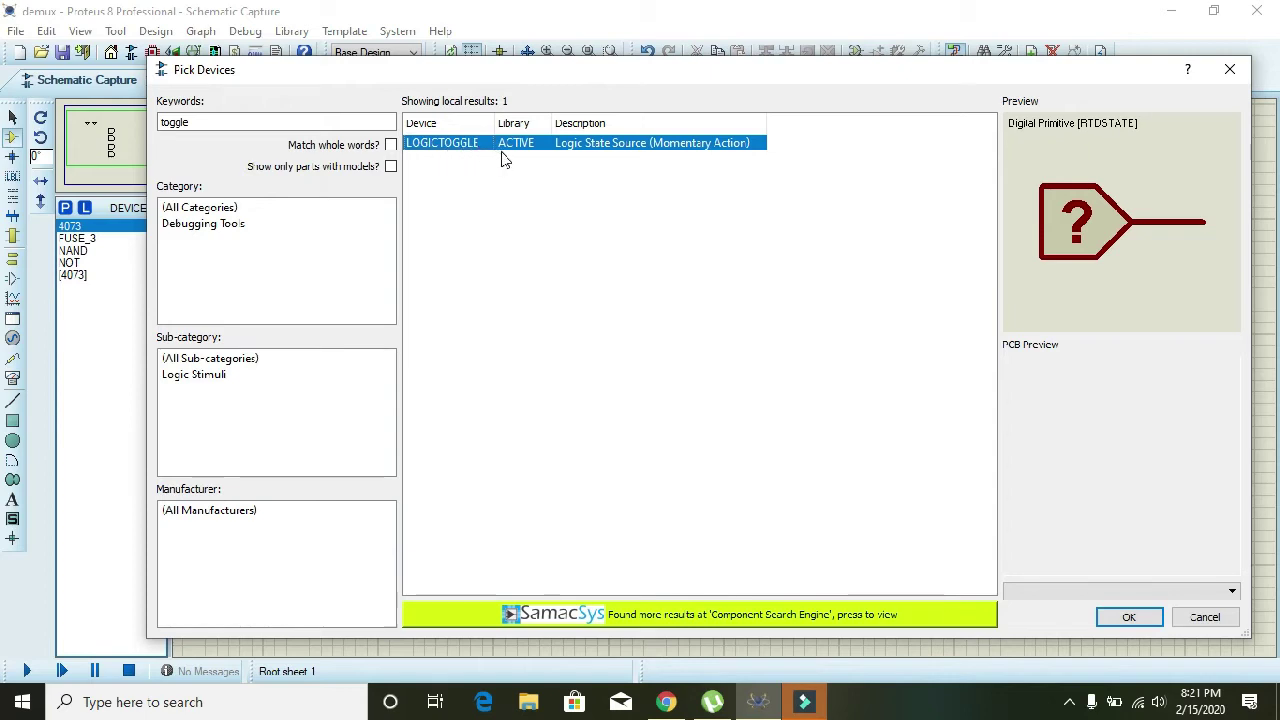
pyautogui.click(1127, 617)
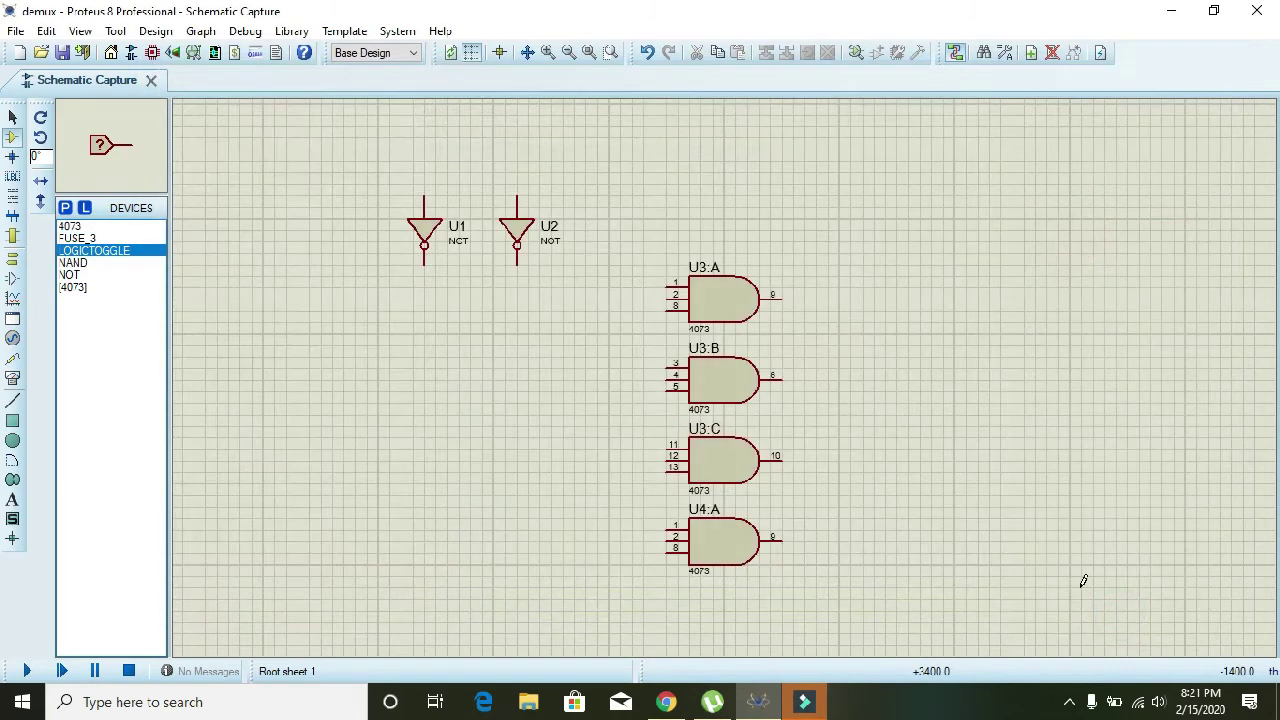
# Step: Place a logic toggle left of U1, deleting the two extra toggles placed below it
pyautogui.rightClick(355, 281)
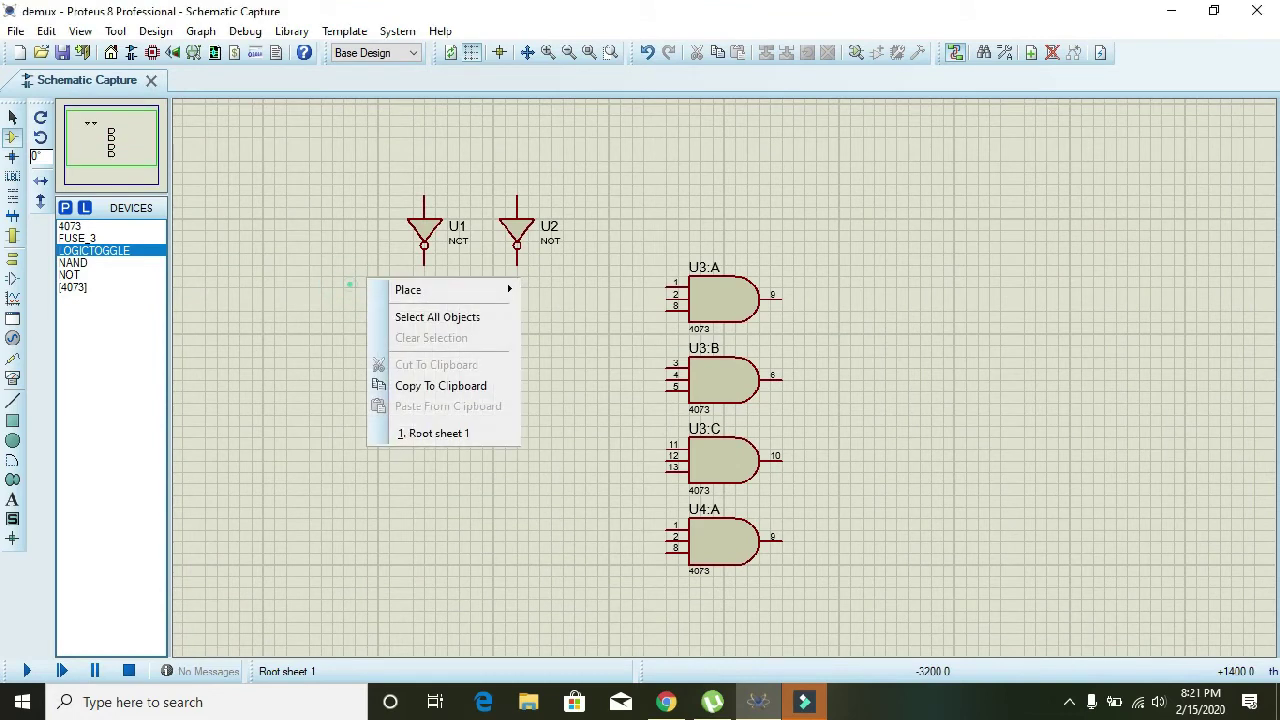
pyautogui.click(352, 286)
pyautogui.click(352, 284)
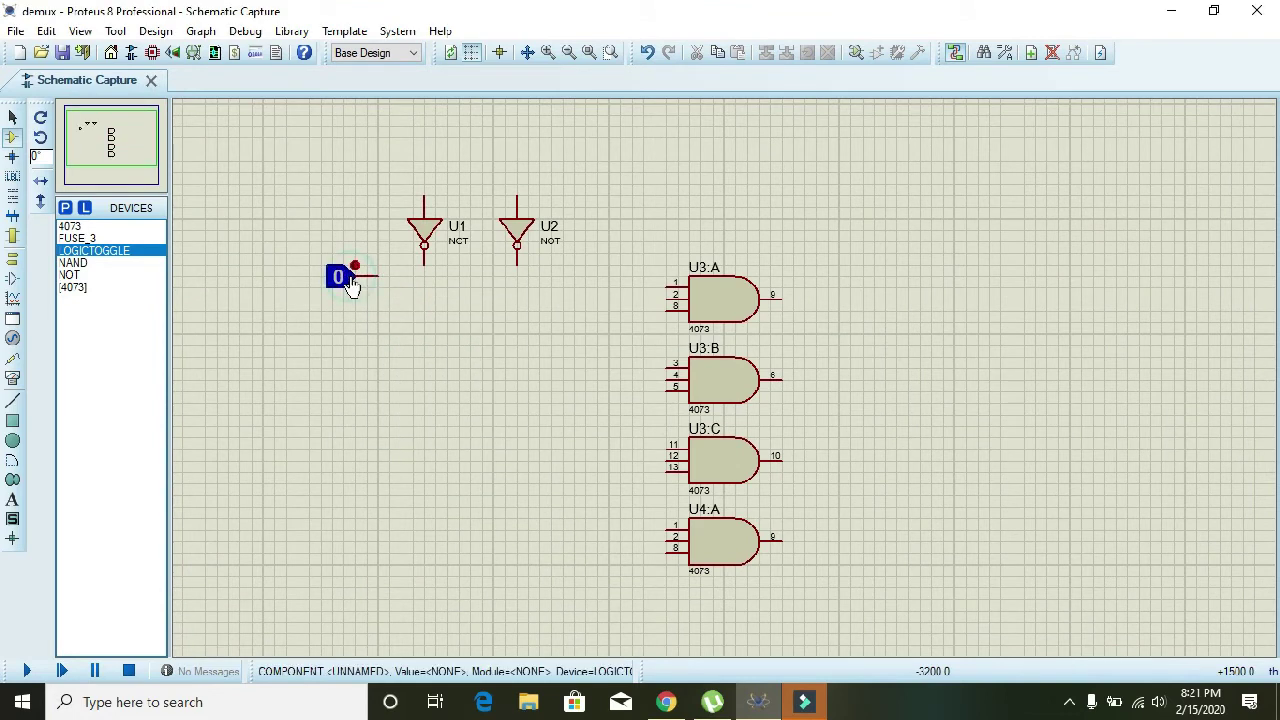
pyautogui.click(343, 352)
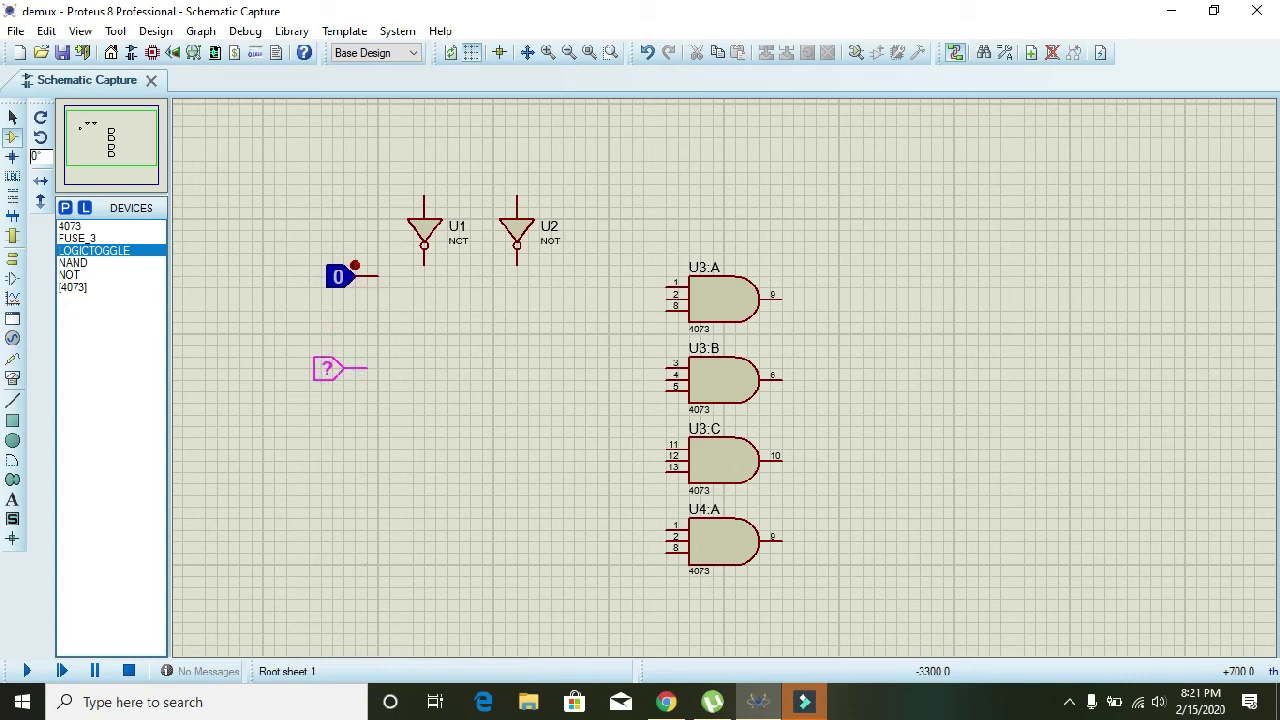
pyautogui.click(345, 364)
pyautogui.click(334, 442)
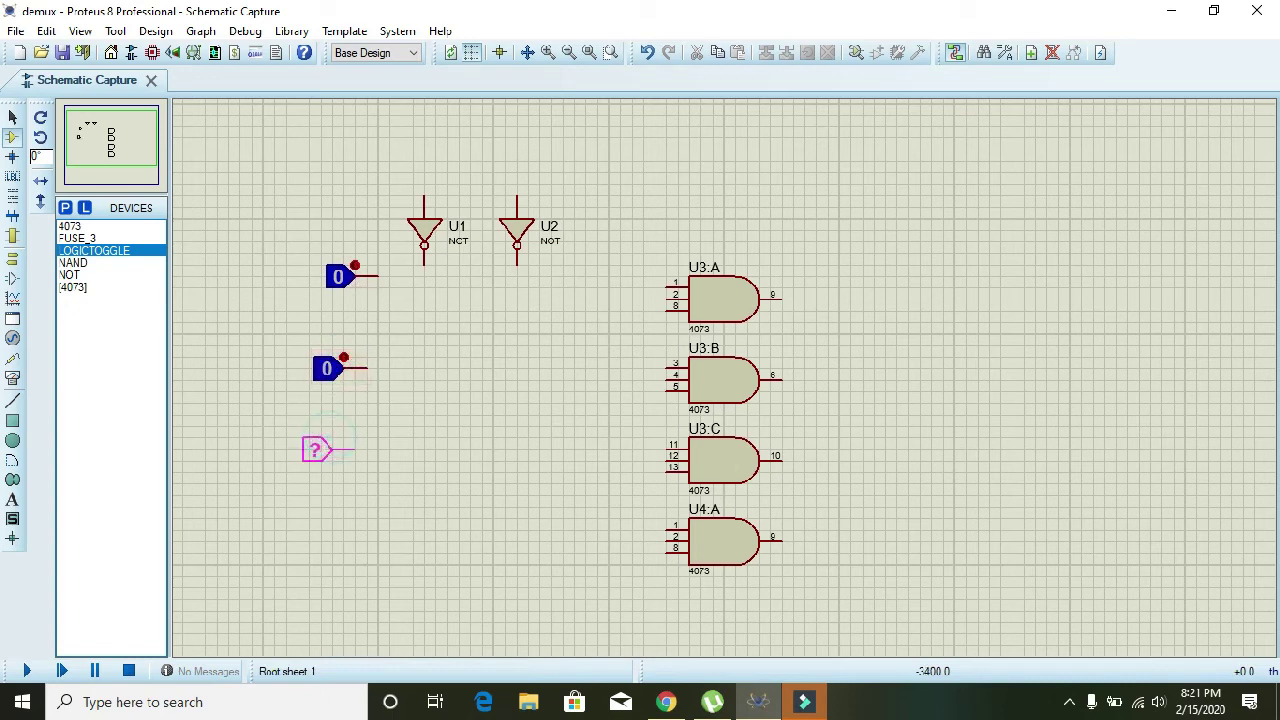
pyautogui.click(341, 452)
pyautogui.click(332, 522)
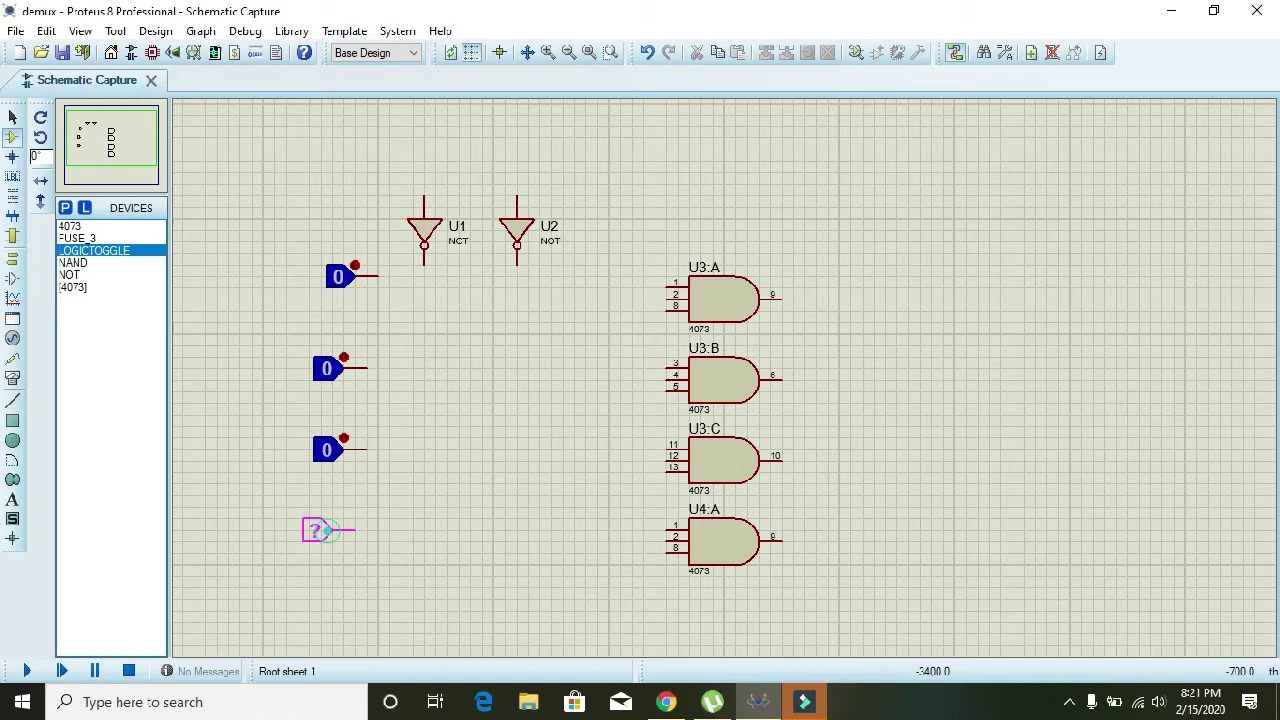
pyautogui.press('Escape')
pyautogui.moveTo(228, 335); pyautogui.dragTo(390, 530)
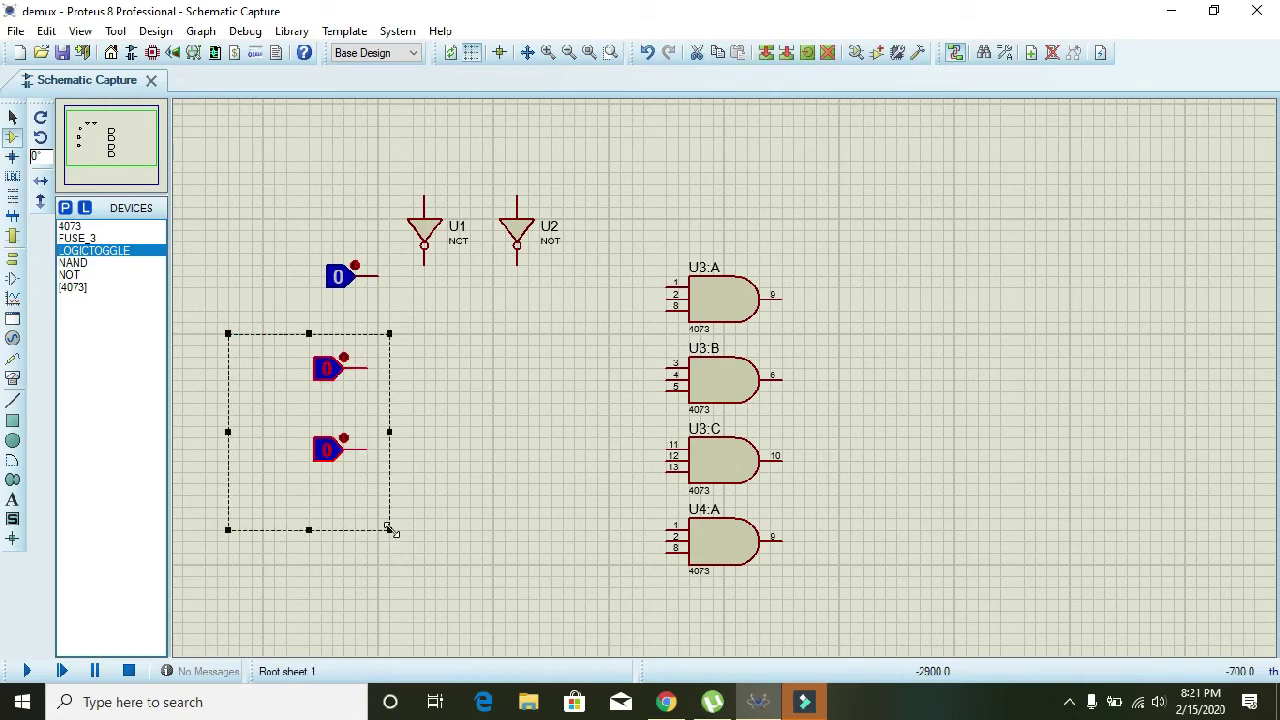
pyautogui.press('Delete')
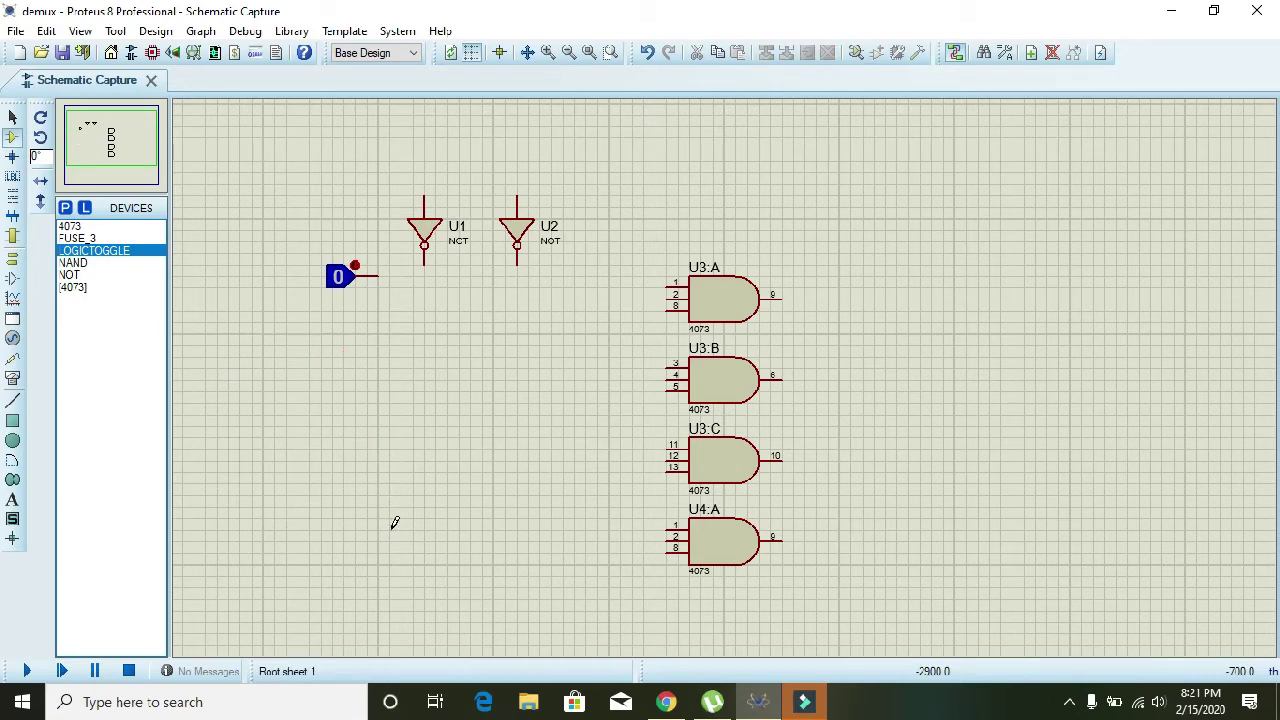
# Step: Place two more logic toggles above U1 and U2, then return to selection mode
pyautogui.click(405, 158)
pyautogui.click(404, 137)
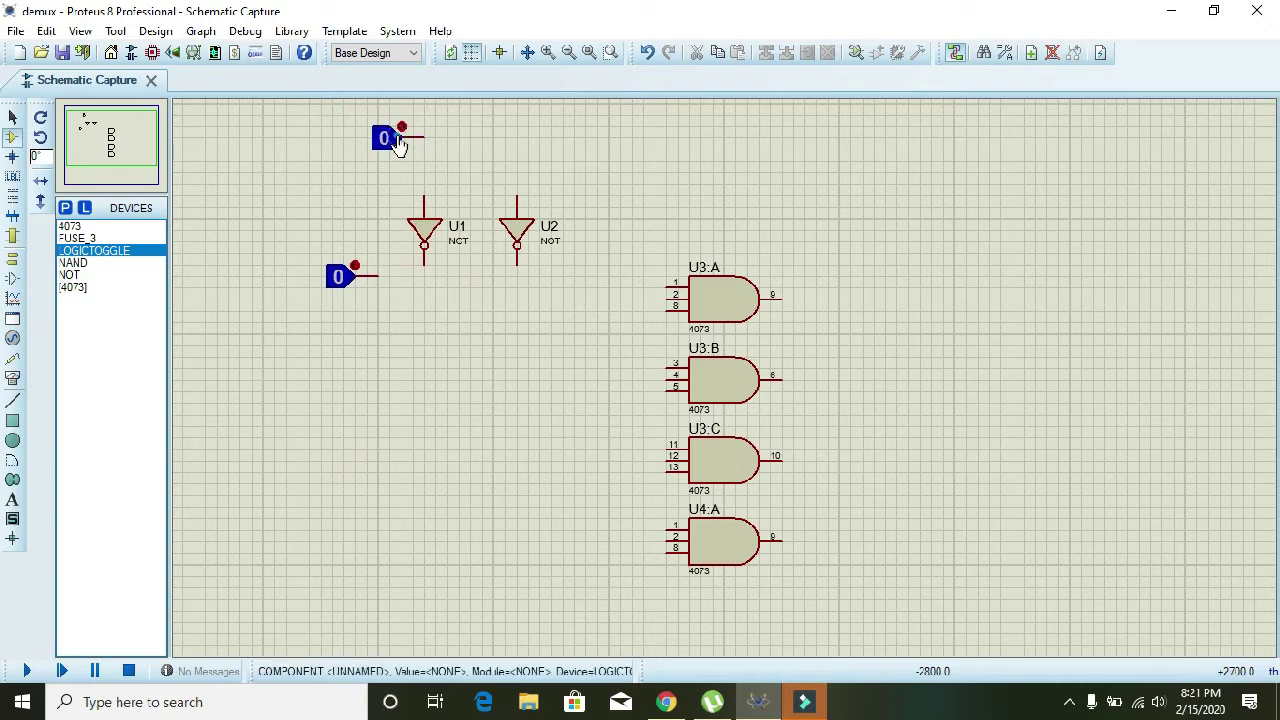
pyautogui.click(494, 140)
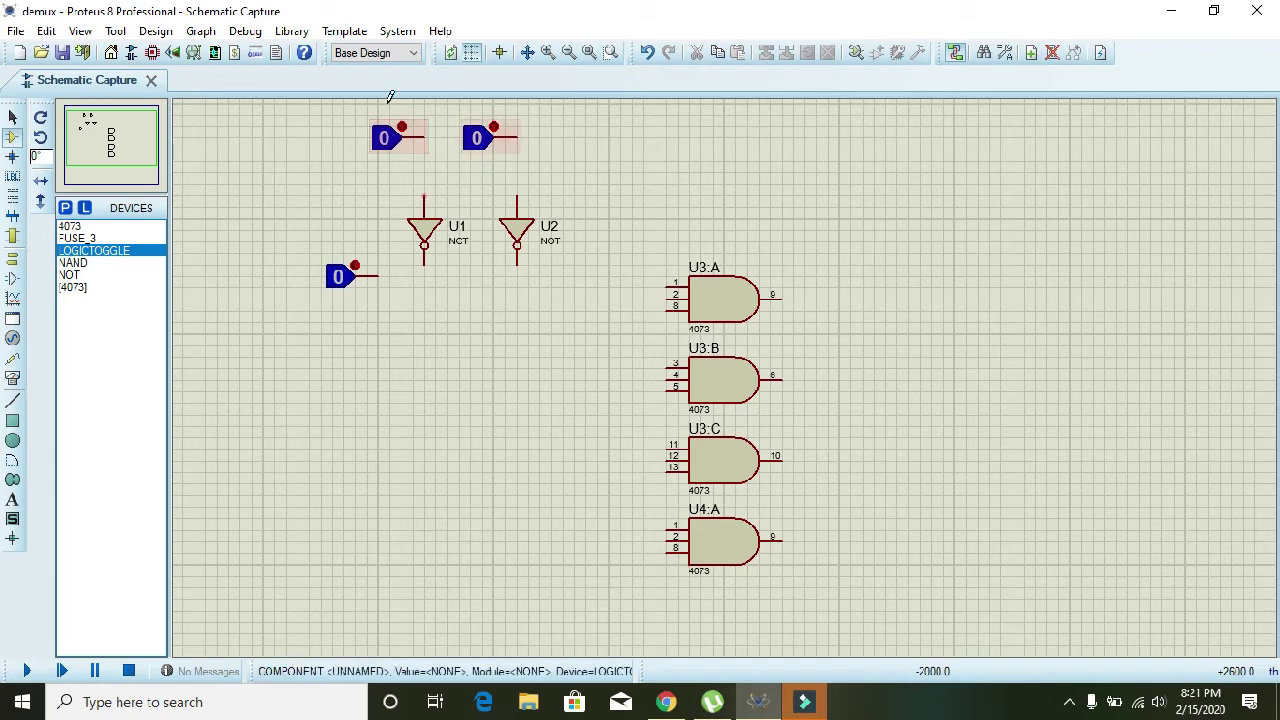
pyautogui.click(12, 117)
# Step: Rotate the first selector toggle clockwise so it points down
pyautogui.rightClick(388, 143)
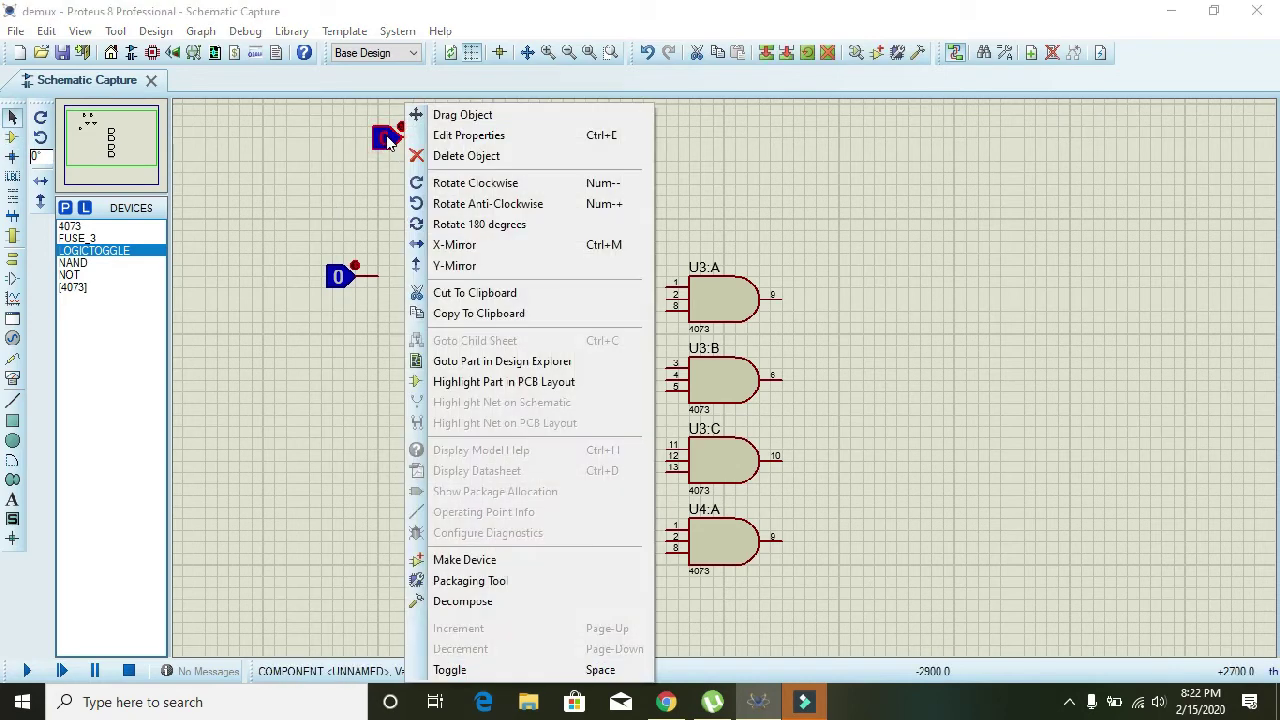
pyautogui.click(452, 186)
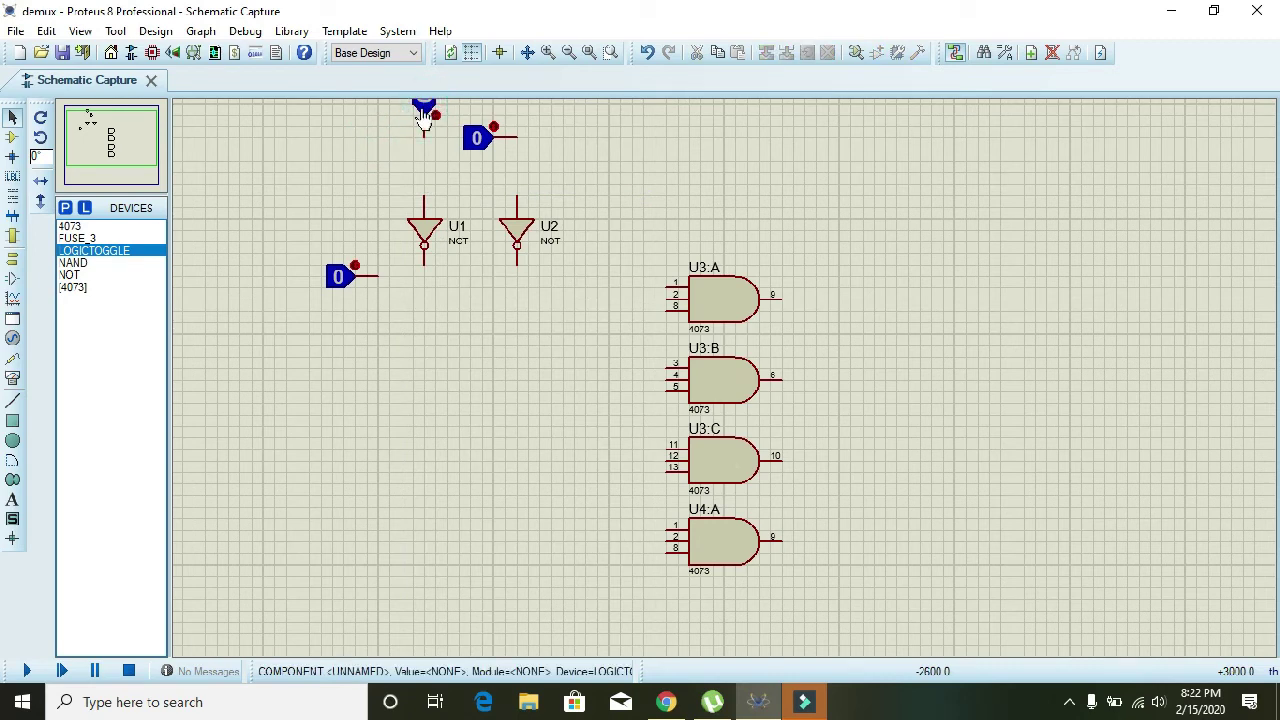
pyautogui.moveTo(390, 161); pyautogui.dragTo(450, 205)
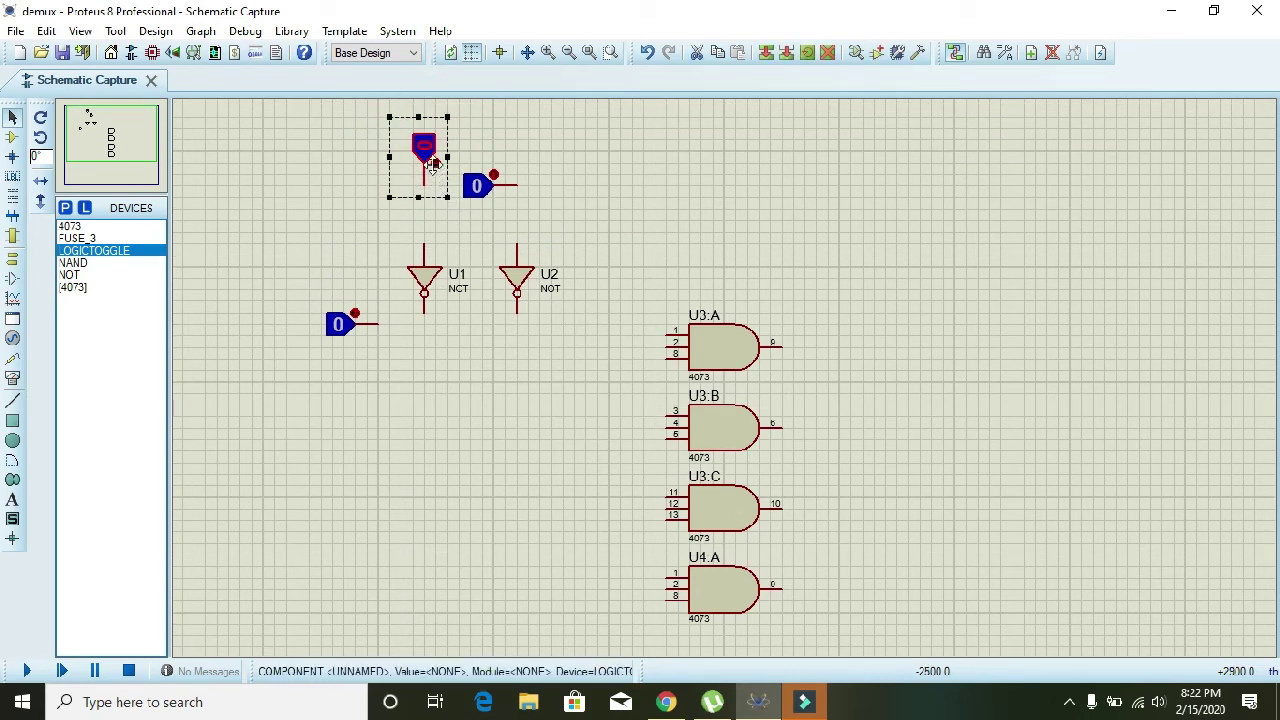
pyautogui.click(377, 252)
# Step: Rotate the second selector toggle clockwise and move it up above U2
pyautogui.moveTo(447, 151); pyautogui.dragTo(551, 219)
pyautogui.rightClick(507, 168)
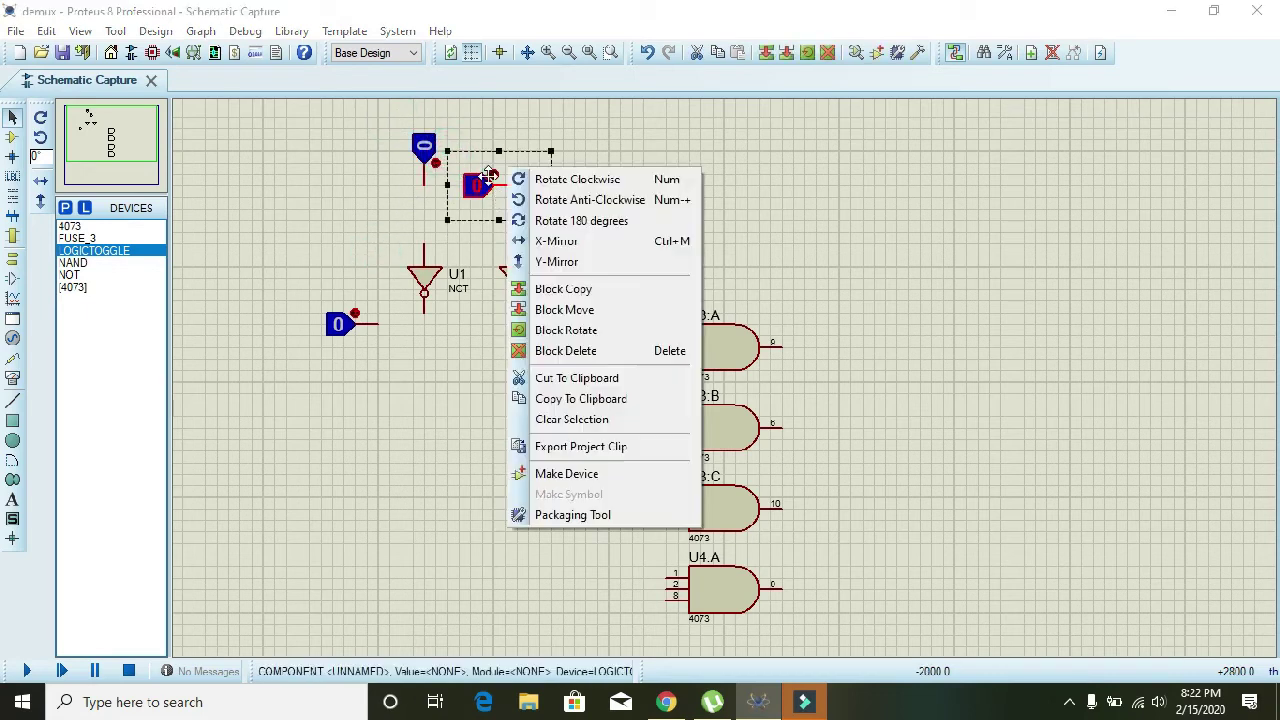
pyautogui.click(578, 180)
pyautogui.click(600, 170)
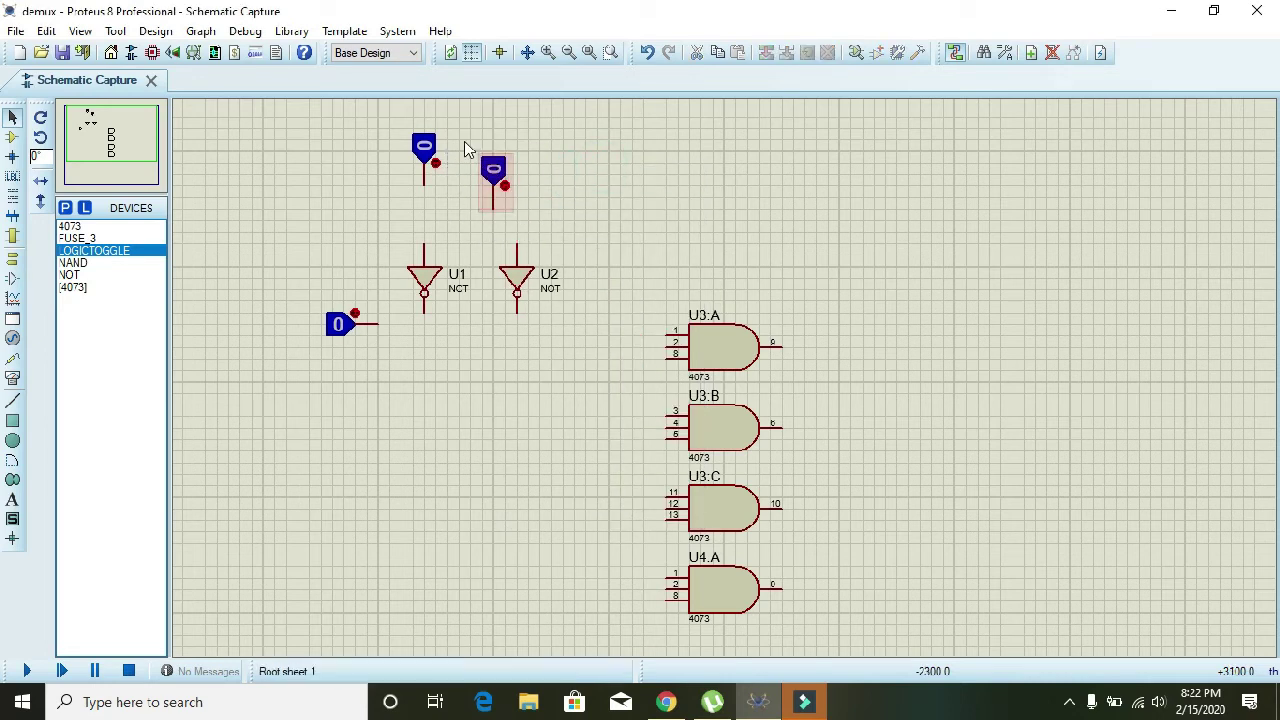
pyautogui.moveTo(464, 141); pyautogui.dragTo(528, 220)
pyautogui.click(498, 170)
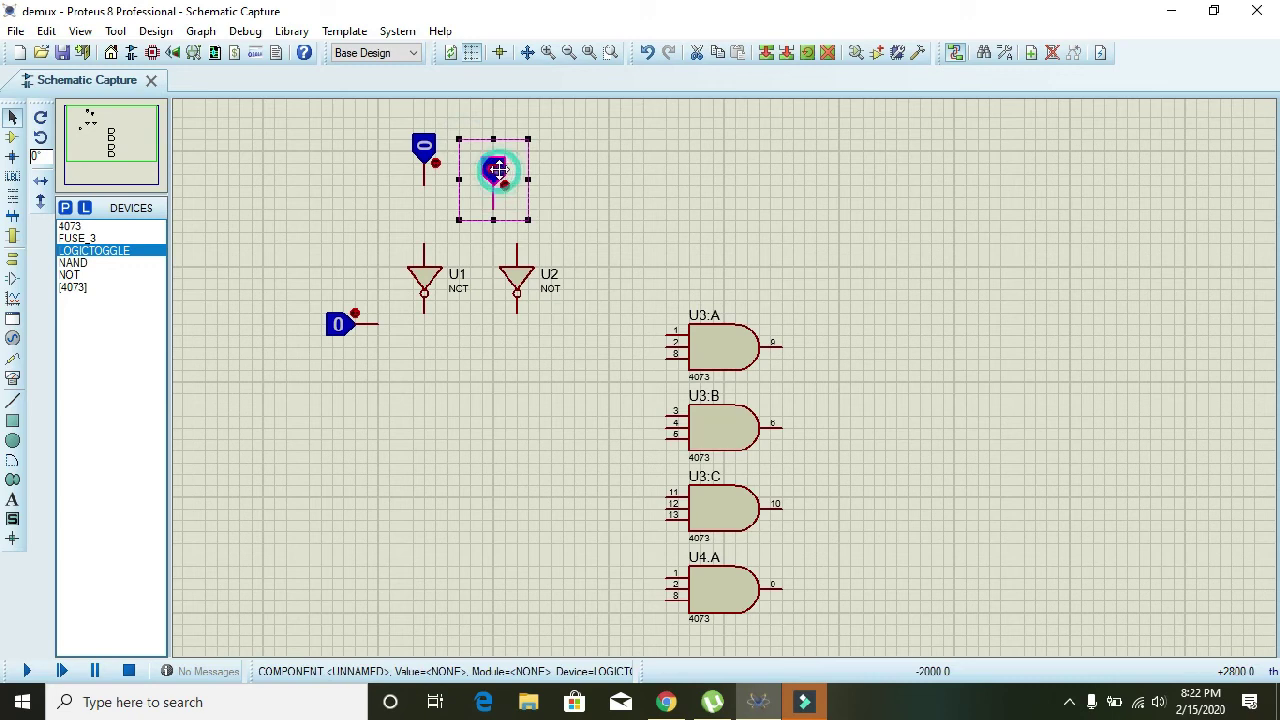
pyautogui.moveTo(498, 170); pyautogui.dragTo(520, 148)
pyautogui.click(663, 209)
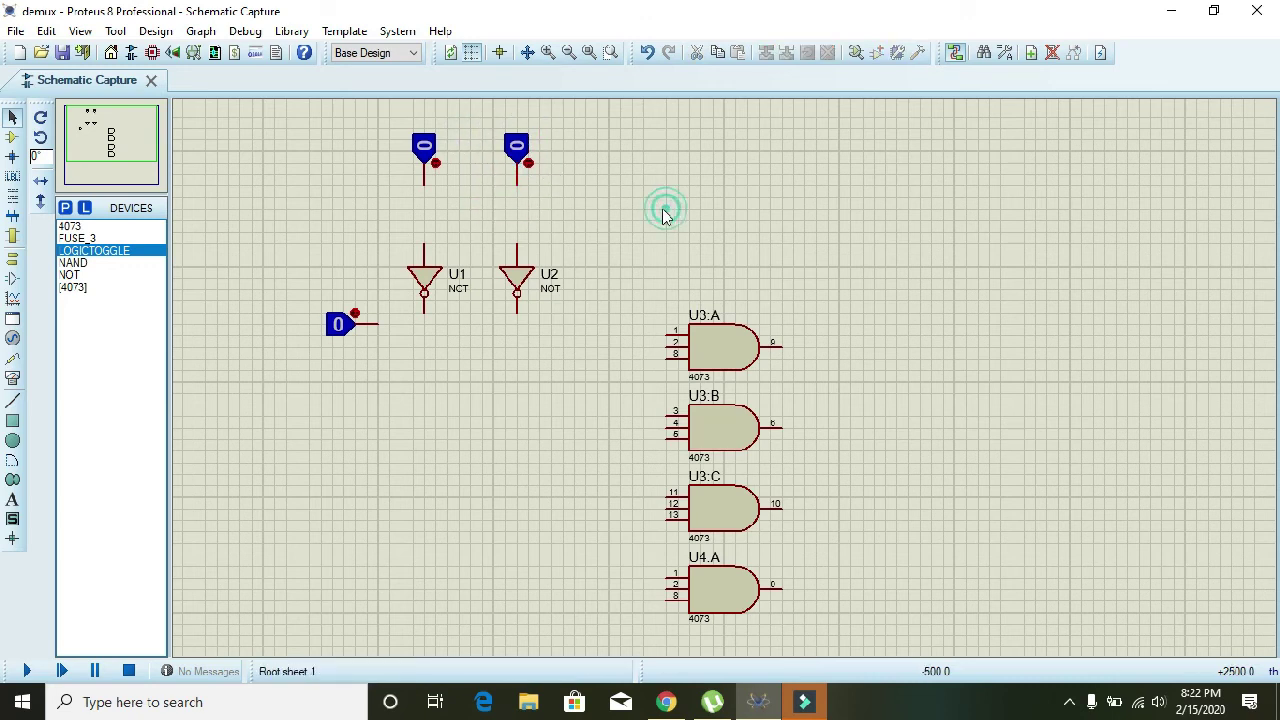
# Step: Wire the left toggle to U1's input, the right to U2's, the lower to U3:A pin 1
pyautogui.click(424, 183)
pyautogui.click(424, 244)
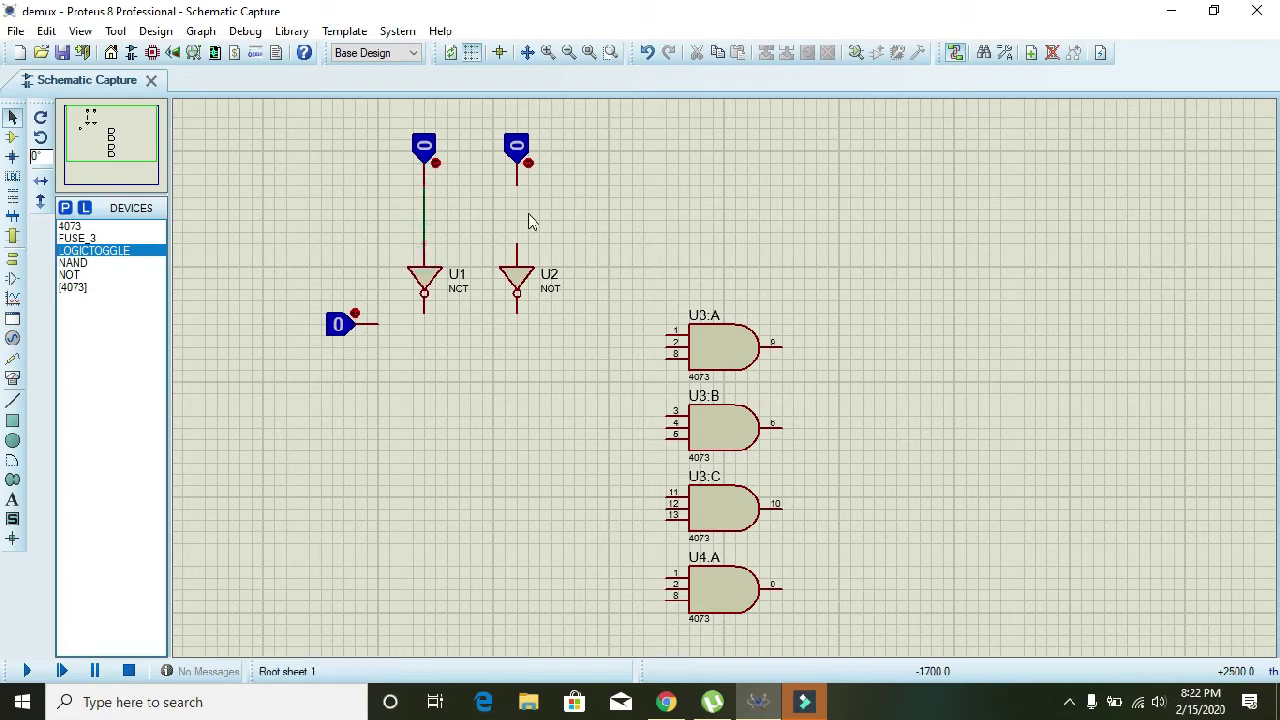
pyautogui.click(516, 185)
pyautogui.click(518, 237)
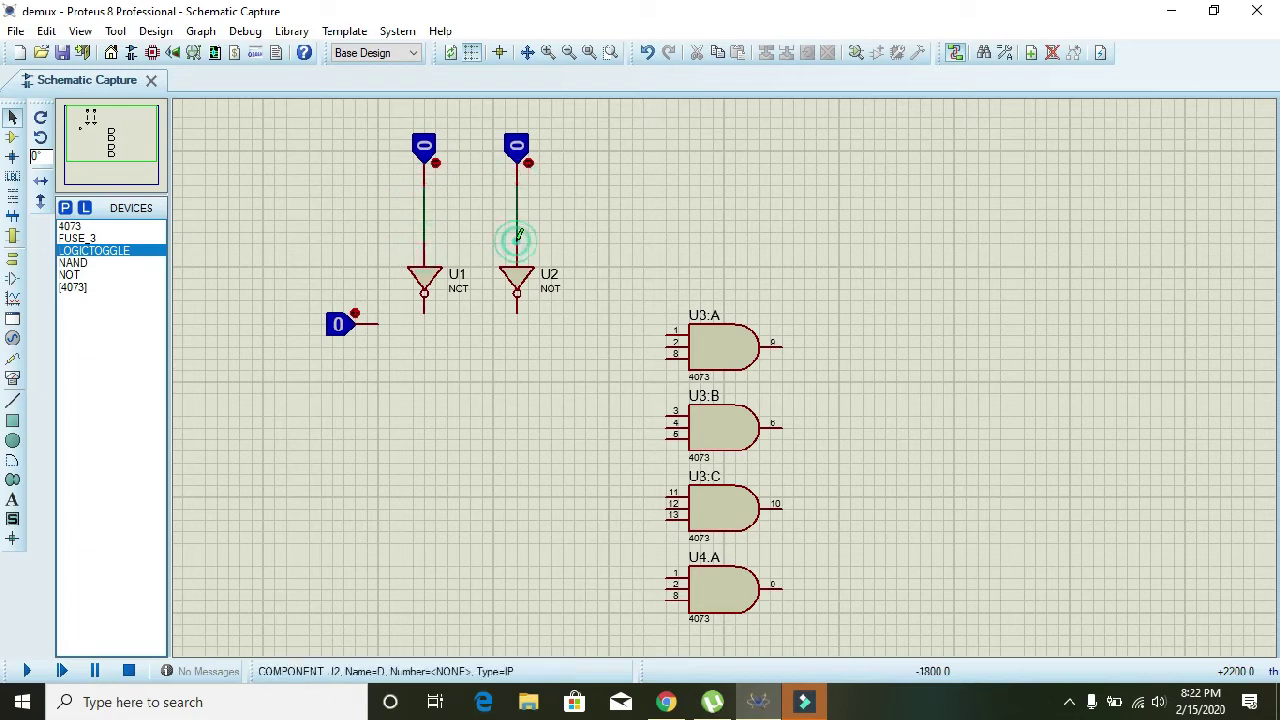
pyautogui.click(381, 319)
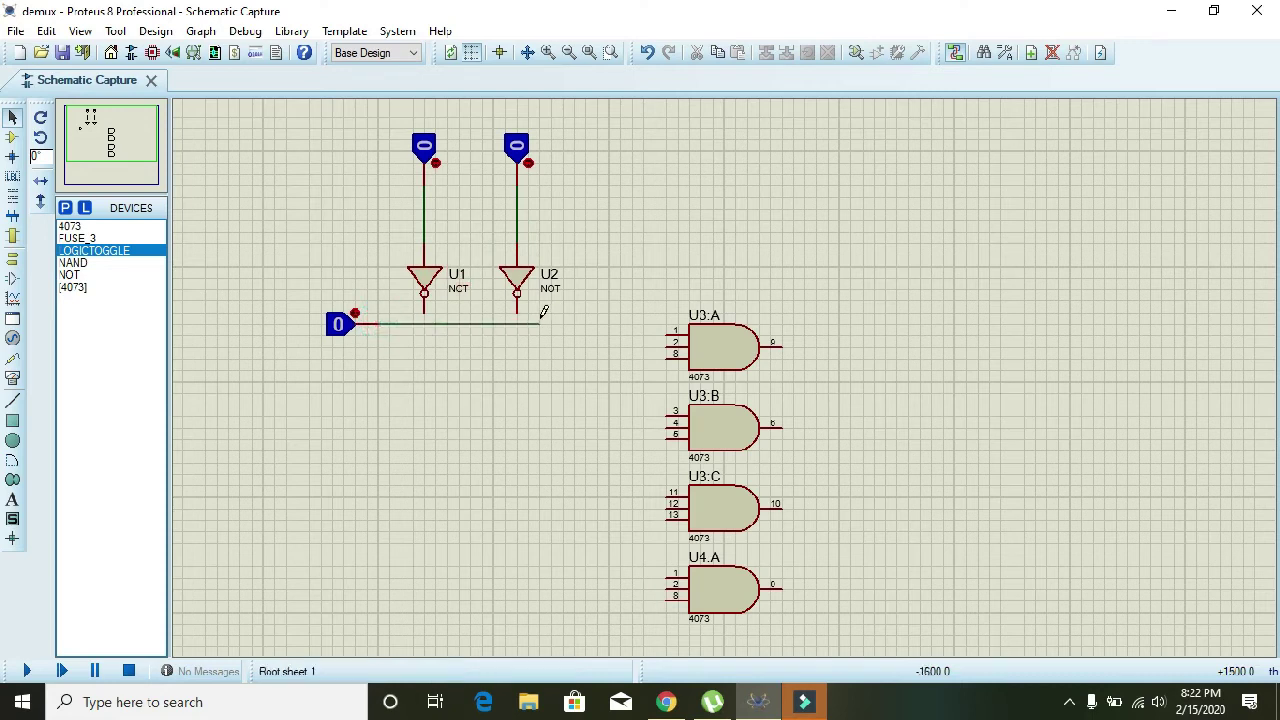
pyautogui.click(670, 328)
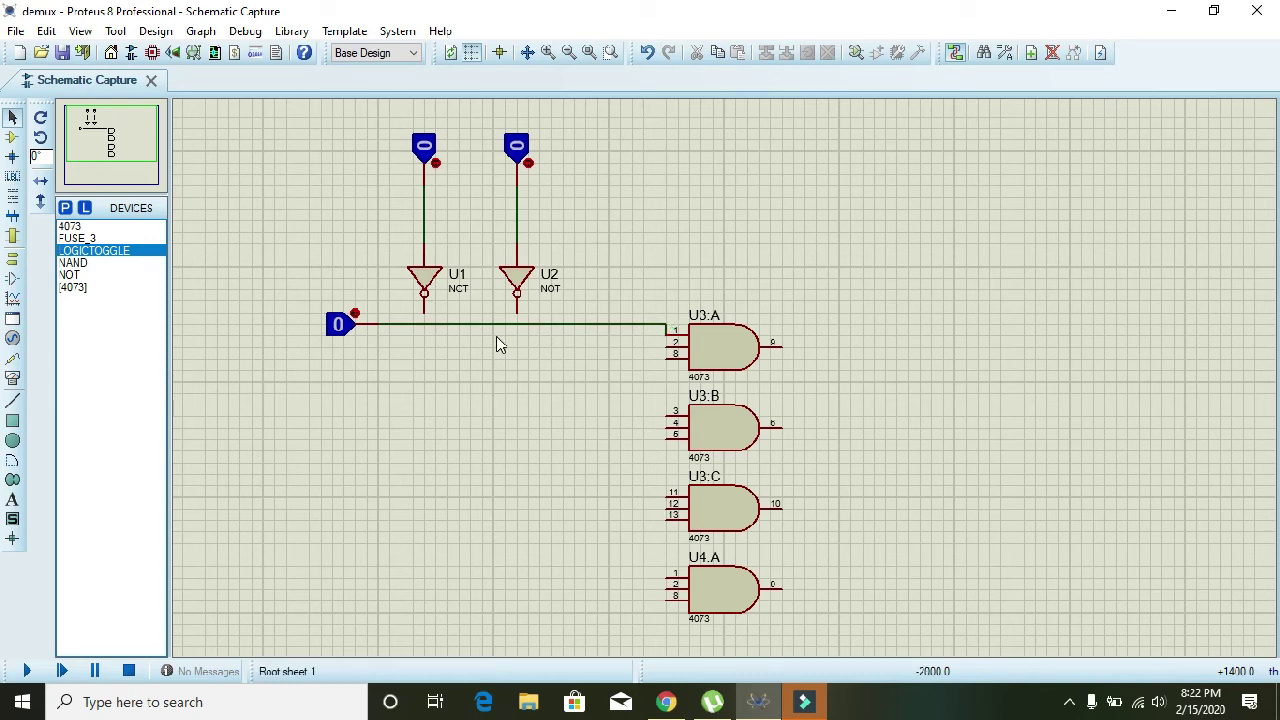
# Step: Create a 'data' text label beside the lower toggle with height 0.22in
pyautogui.click(13, 501)
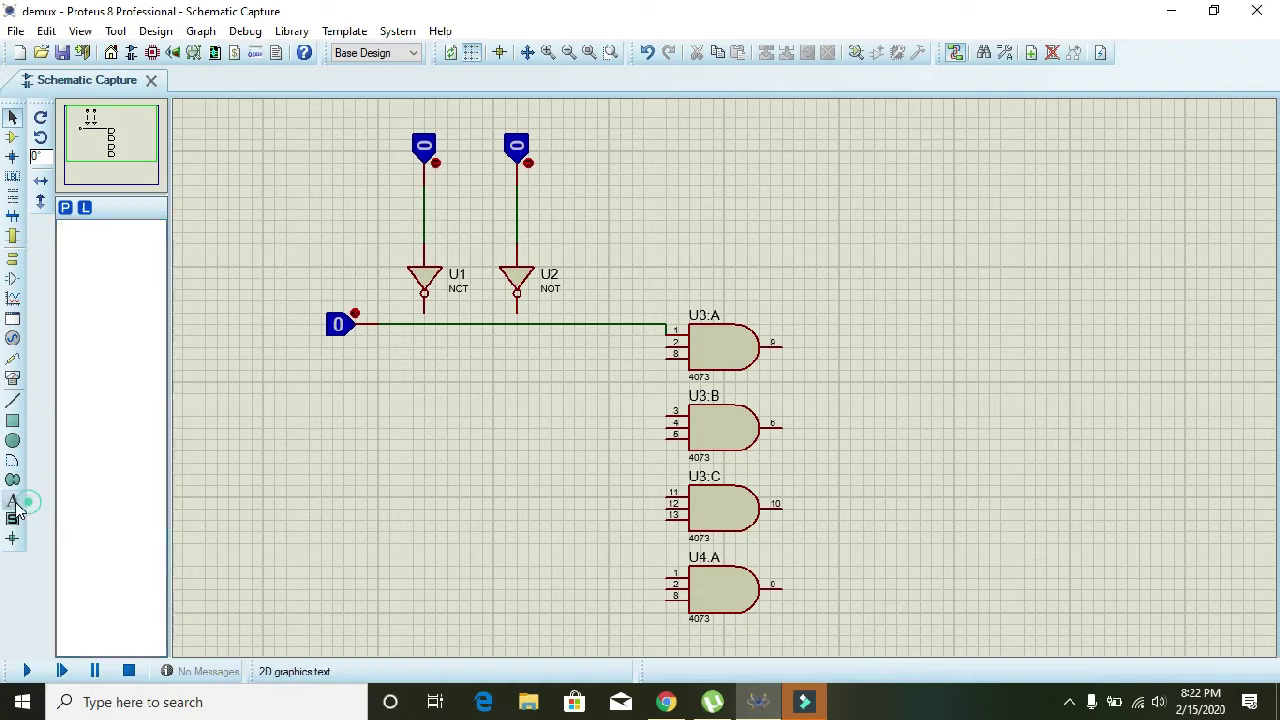
pyautogui.click(305, 298)
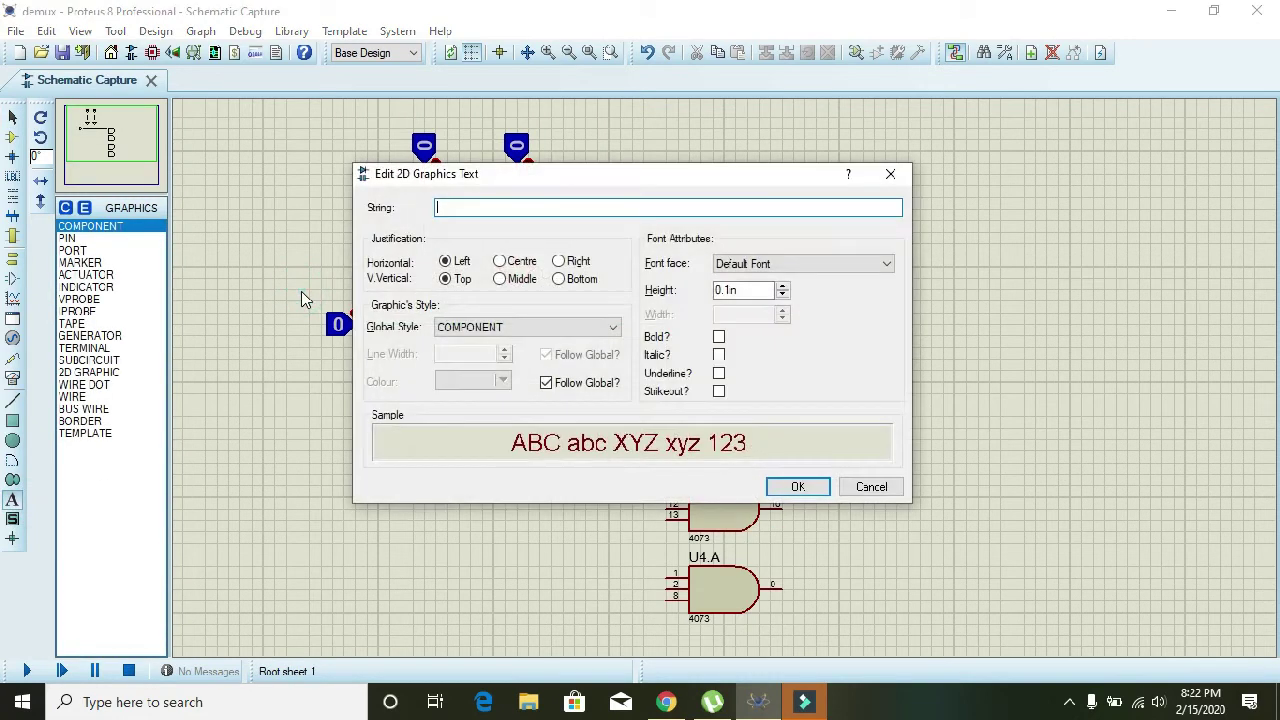
pyautogui.write('ata')
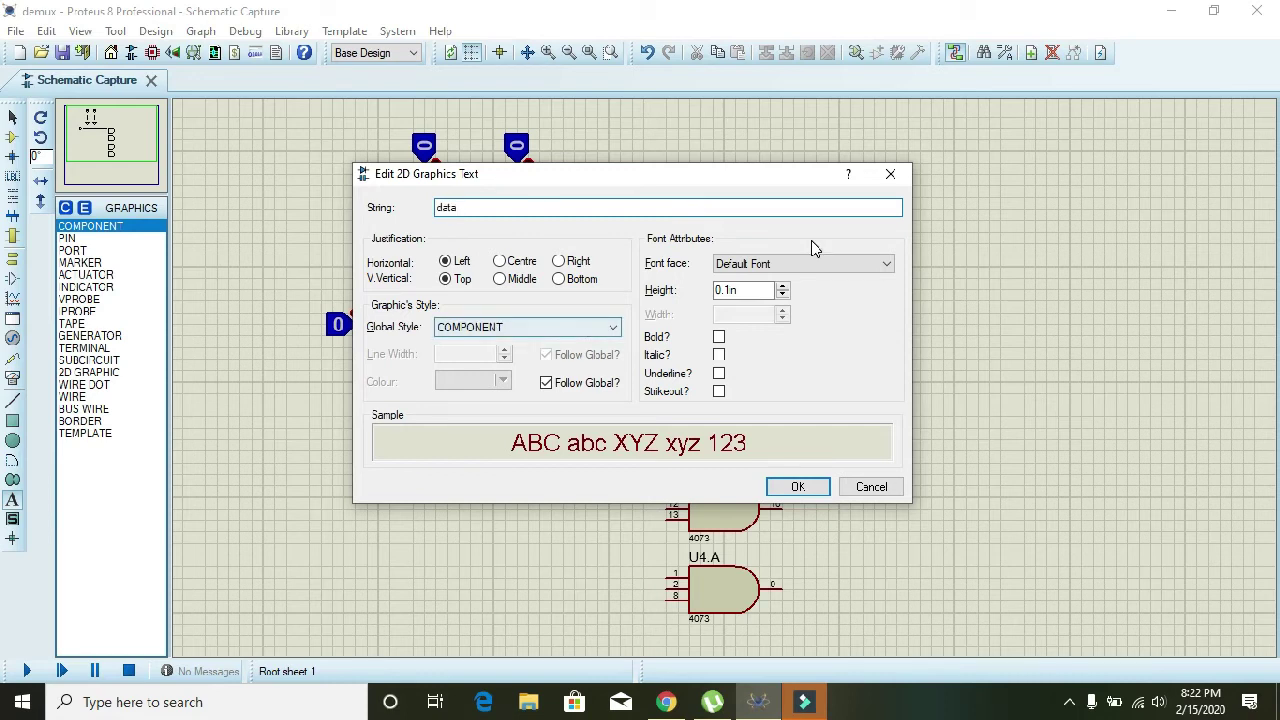
pyautogui.click(784, 286)
pyautogui.click(784, 286)
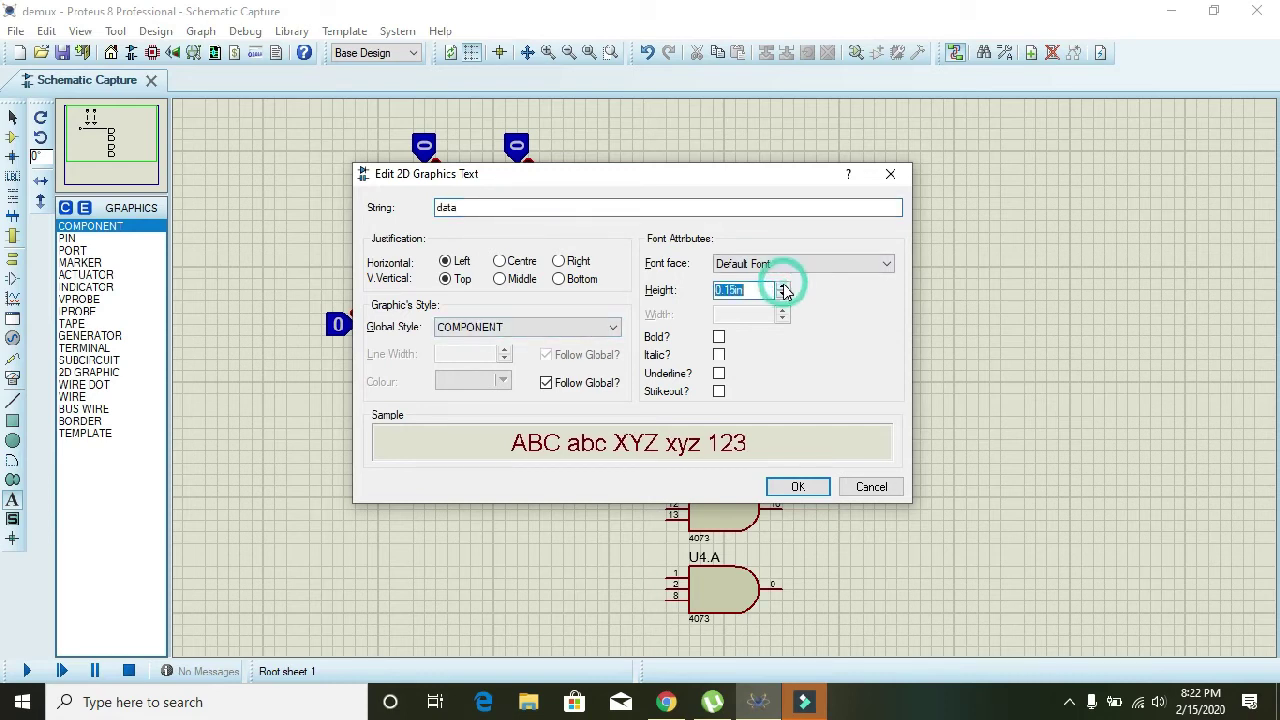
pyautogui.click(784, 286)
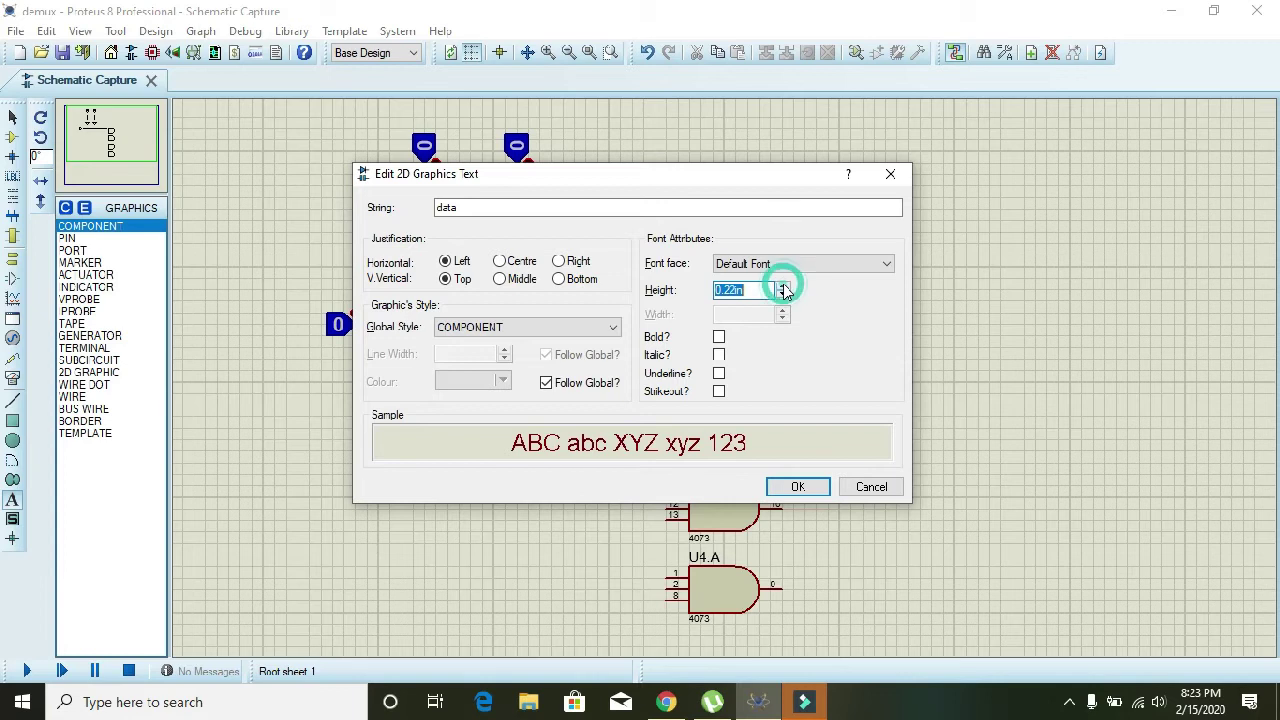
# Step: Place the 'data' label and branch the data line to U3:B pin 3, U3:C pin 11, U4:A pin 1
pyautogui.click(797, 486)
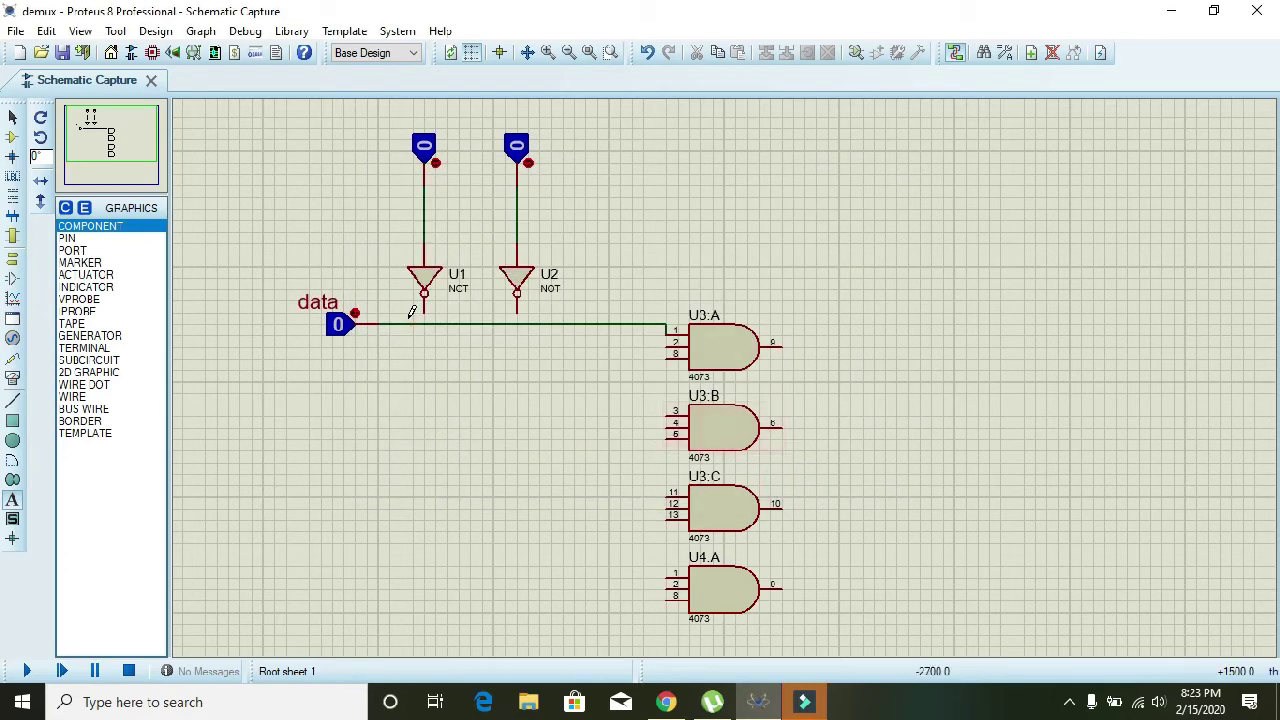
pyautogui.click(670, 413)
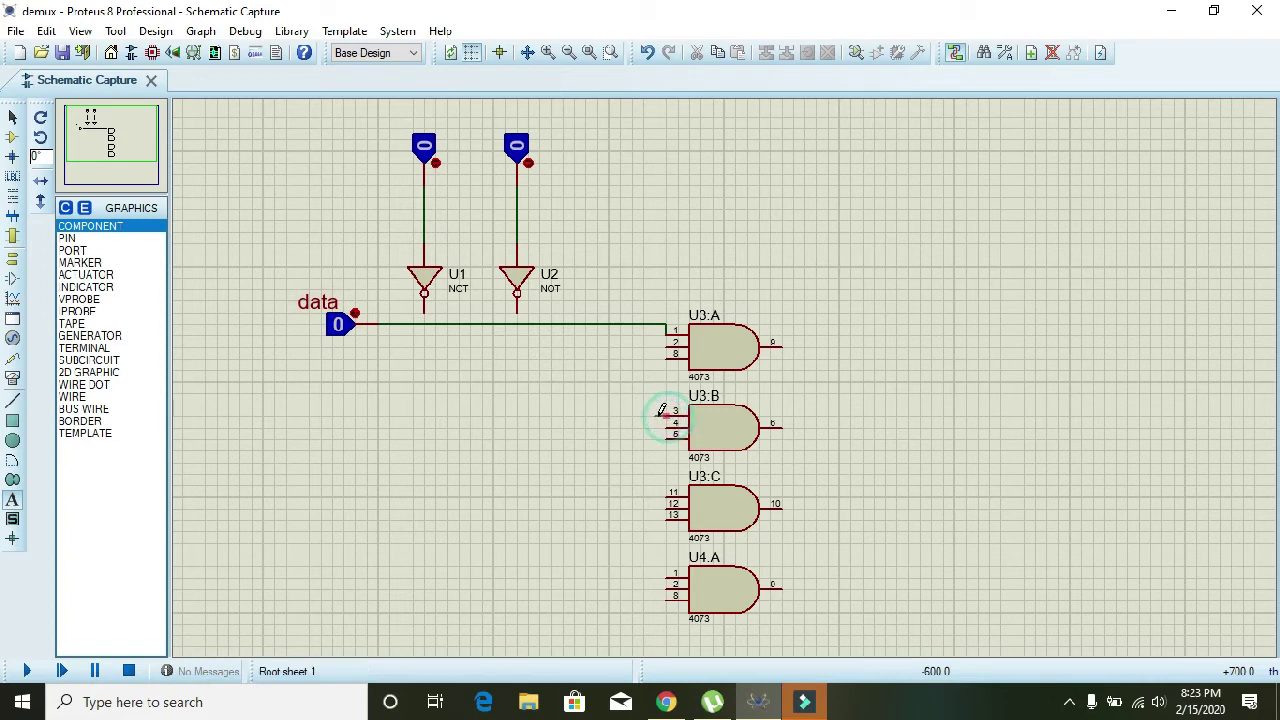
pyautogui.click(621, 323)
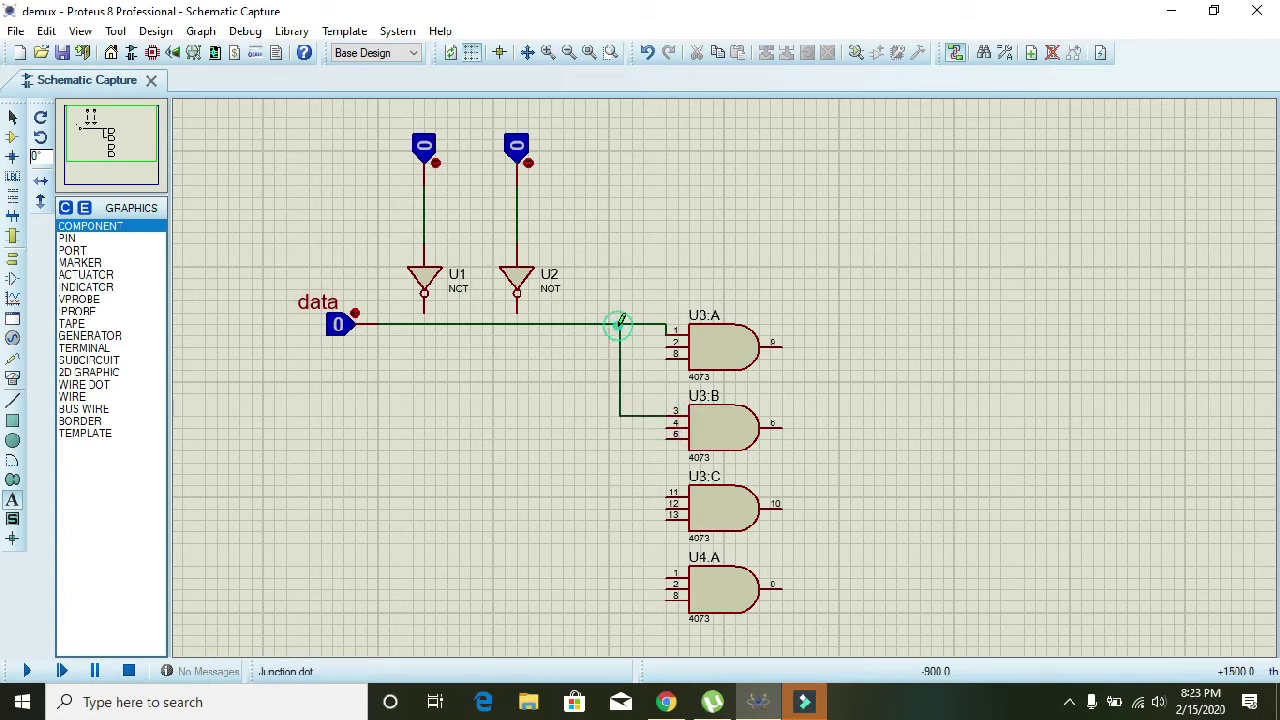
pyautogui.click(669, 491)
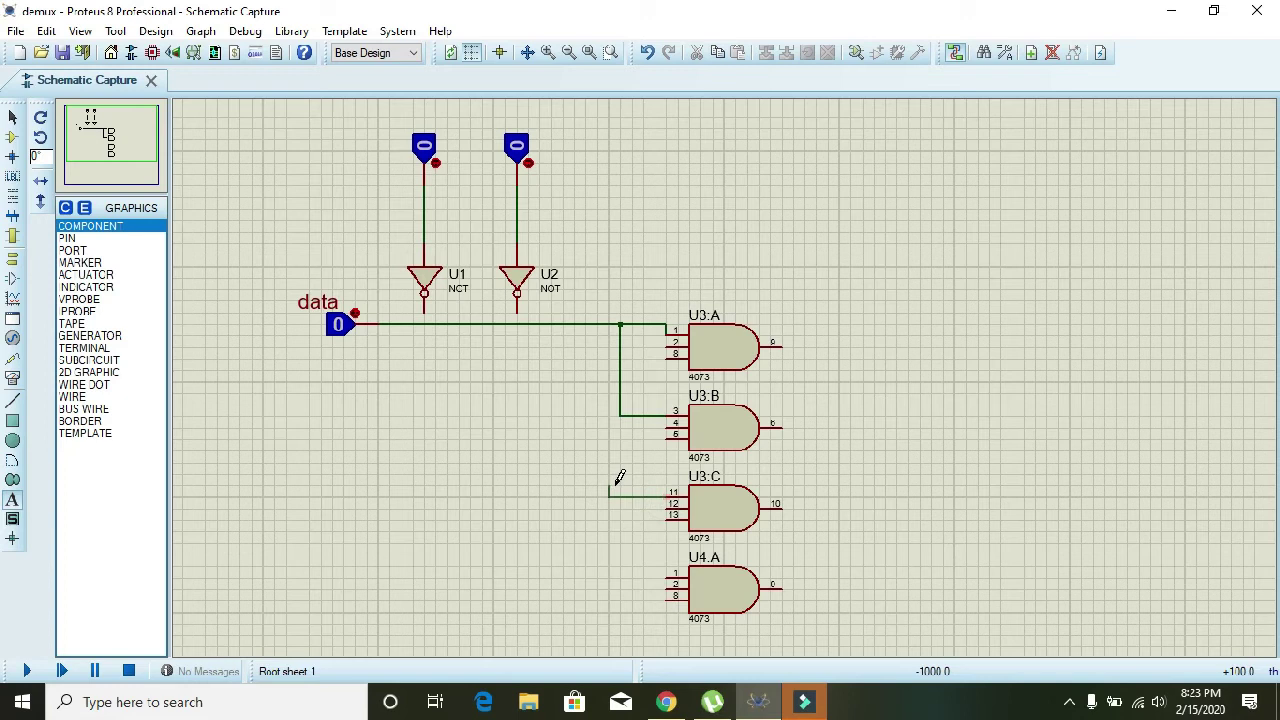
pyautogui.click(621, 415)
pyautogui.click(664, 577)
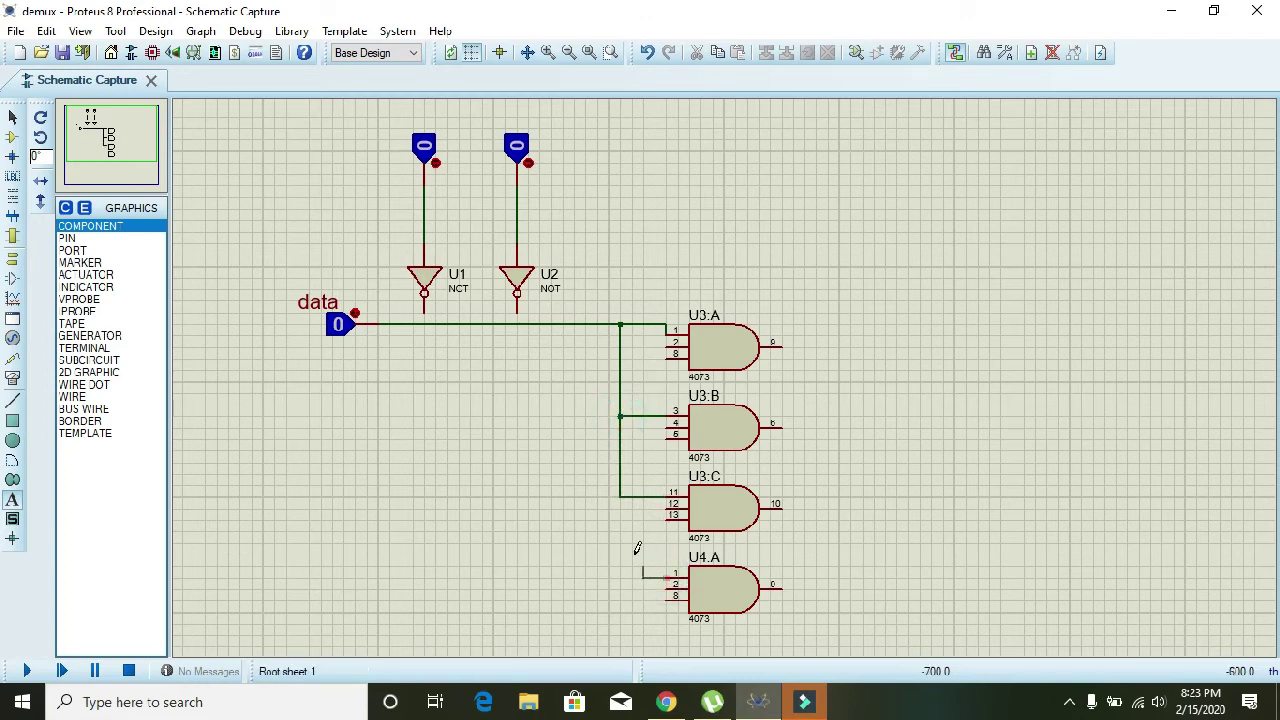
pyautogui.click(621, 495)
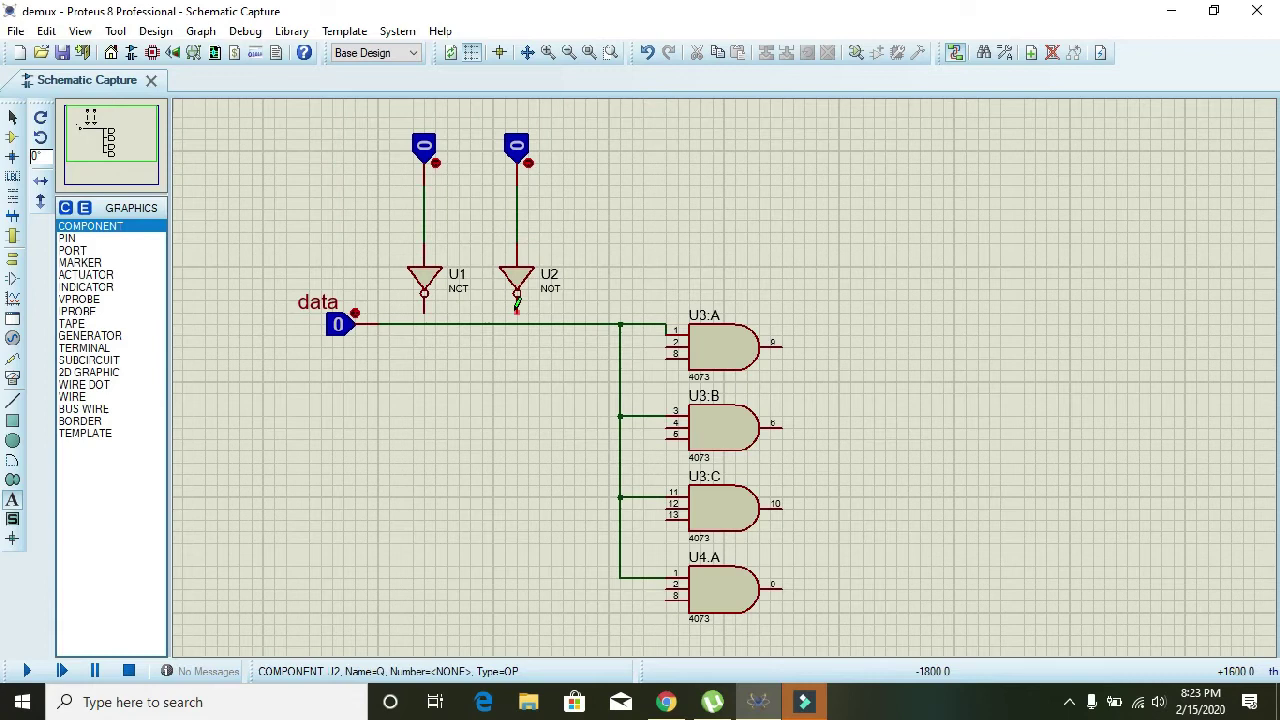
# Step: Wire U3:A pin 2 to U1's output and U3:A pin 8 to U2's output
pyautogui.click(640, 343)
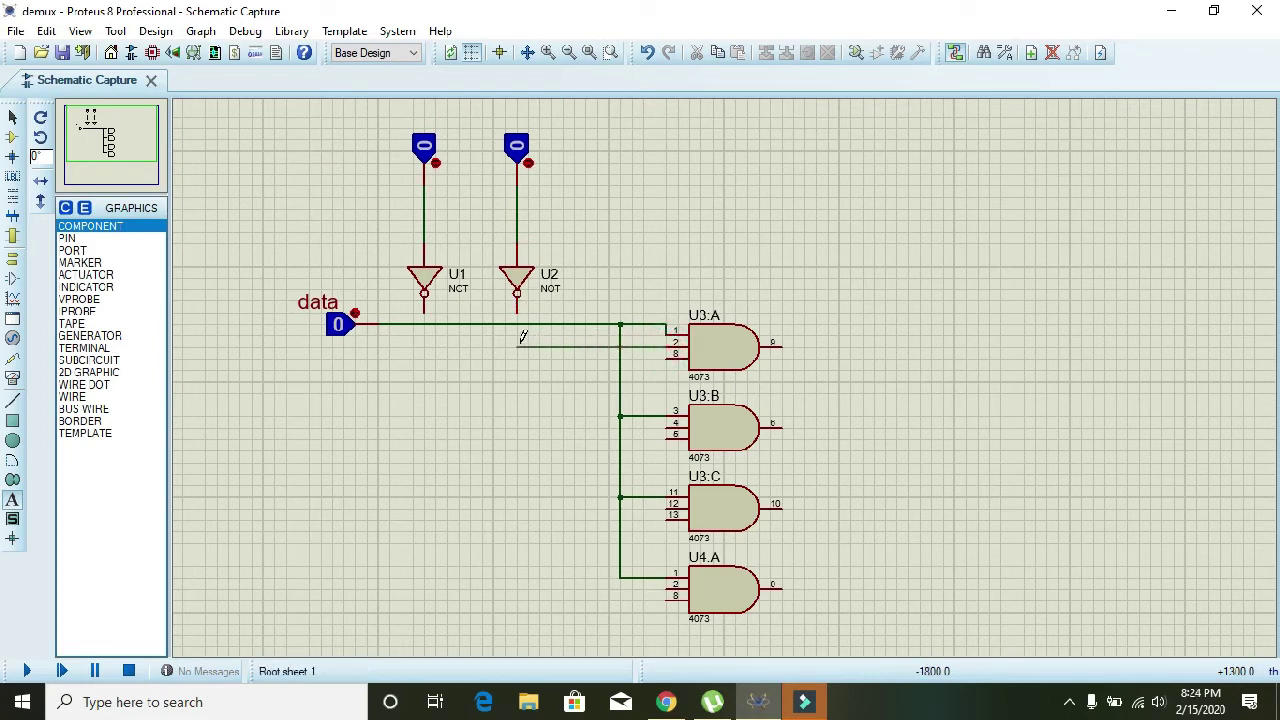
pyautogui.click(519, 310)
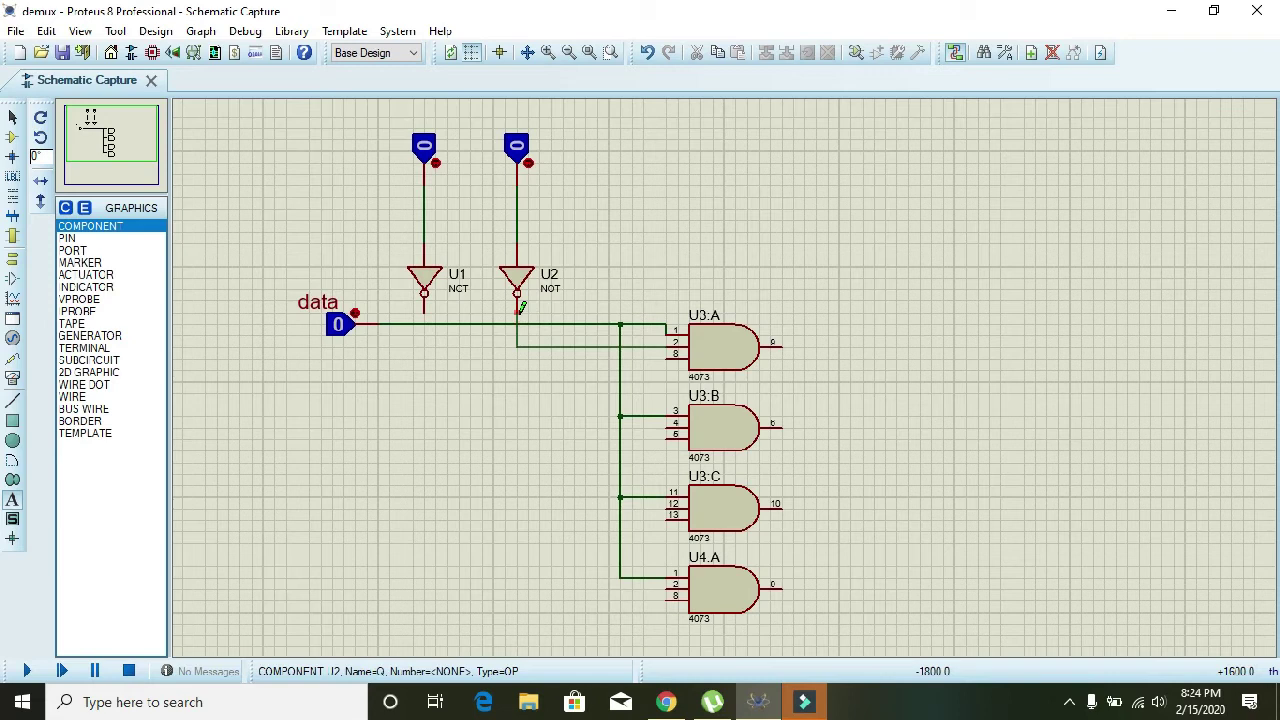
pyautogui.moveTo(518, 340); pyautogui.dragTo(426, 290)
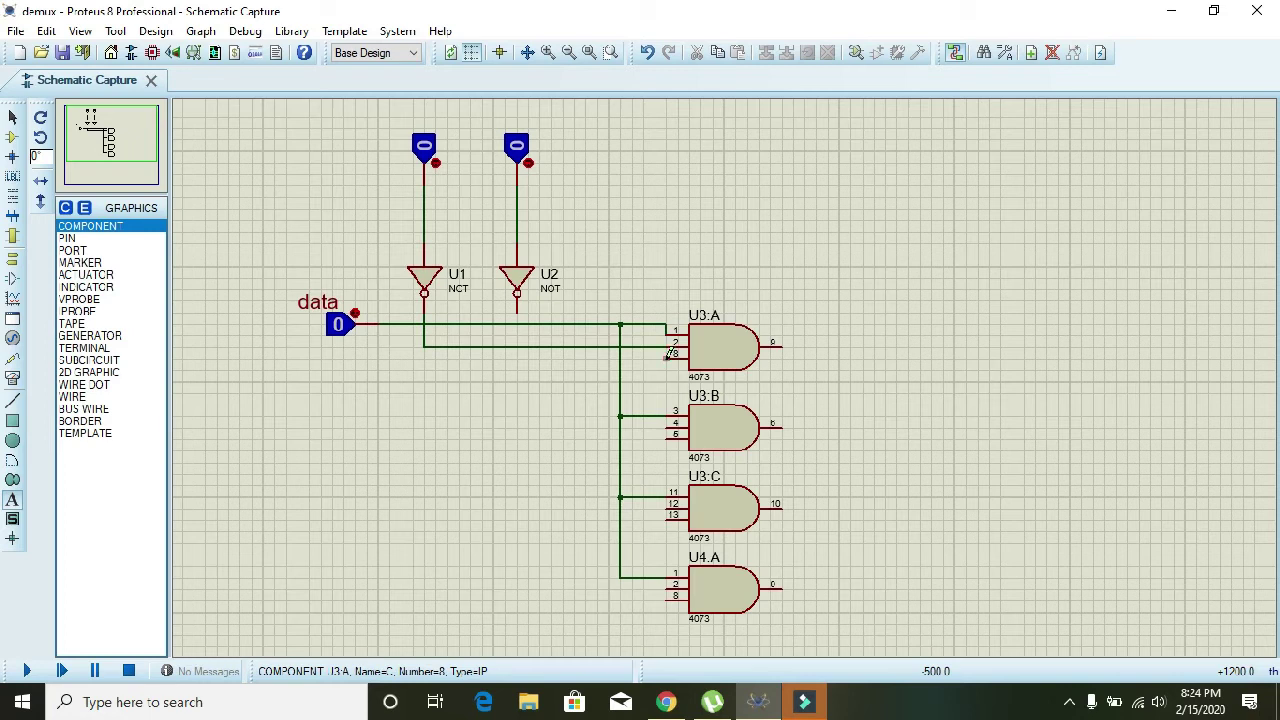
pyautogui.click(667, 356)
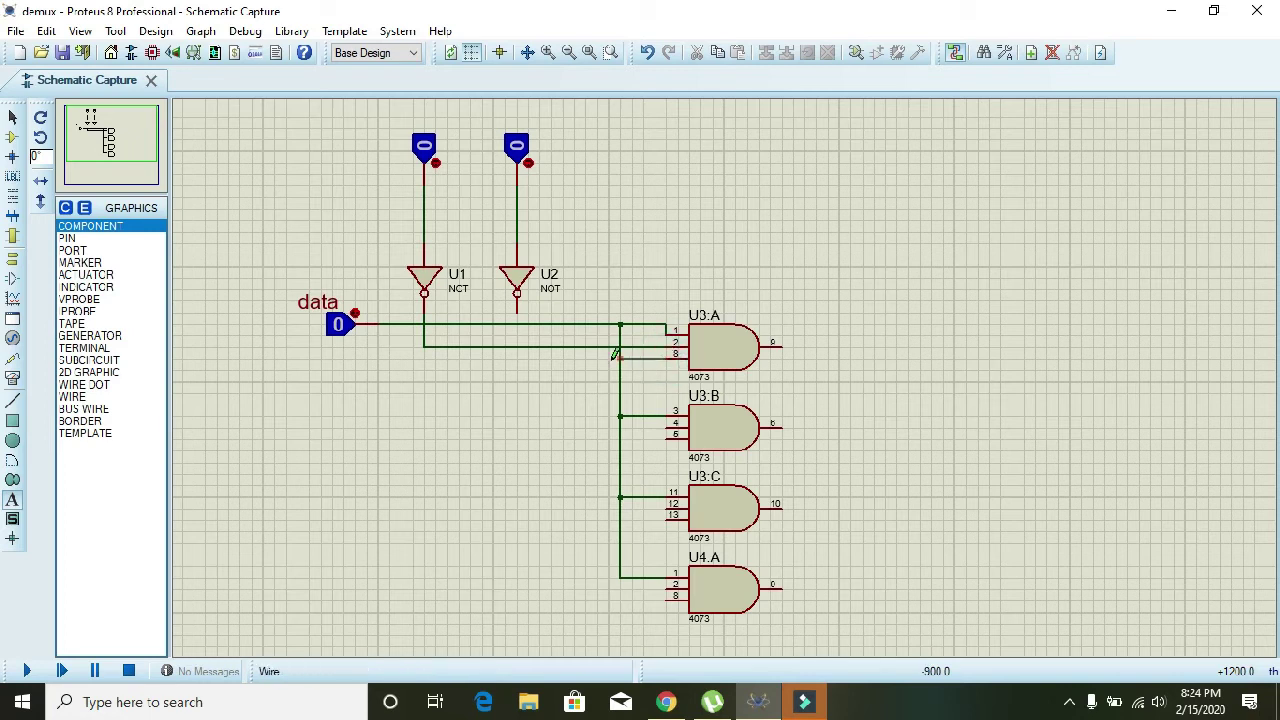
pyautogui.click(518, 309)
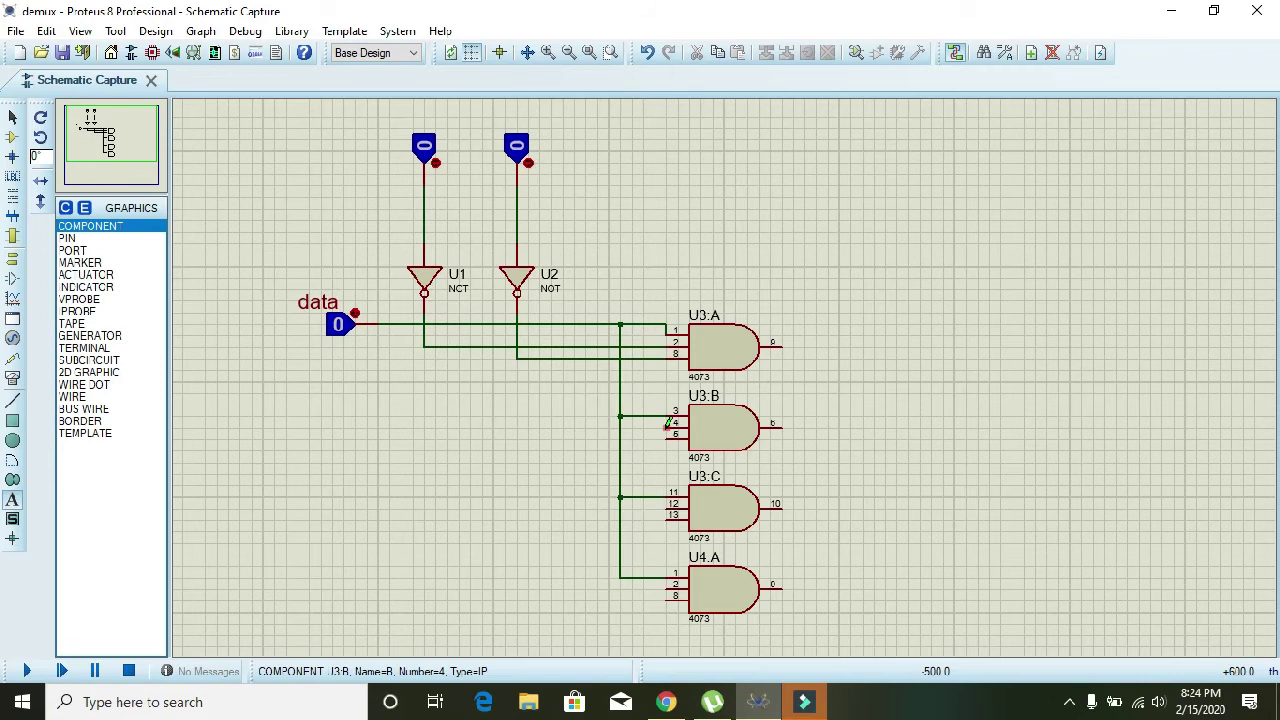
# Step: Wire U3:B pin 4 to U1's output and route pin 5 up to U2's input line
pyautogui.click(667, 424)
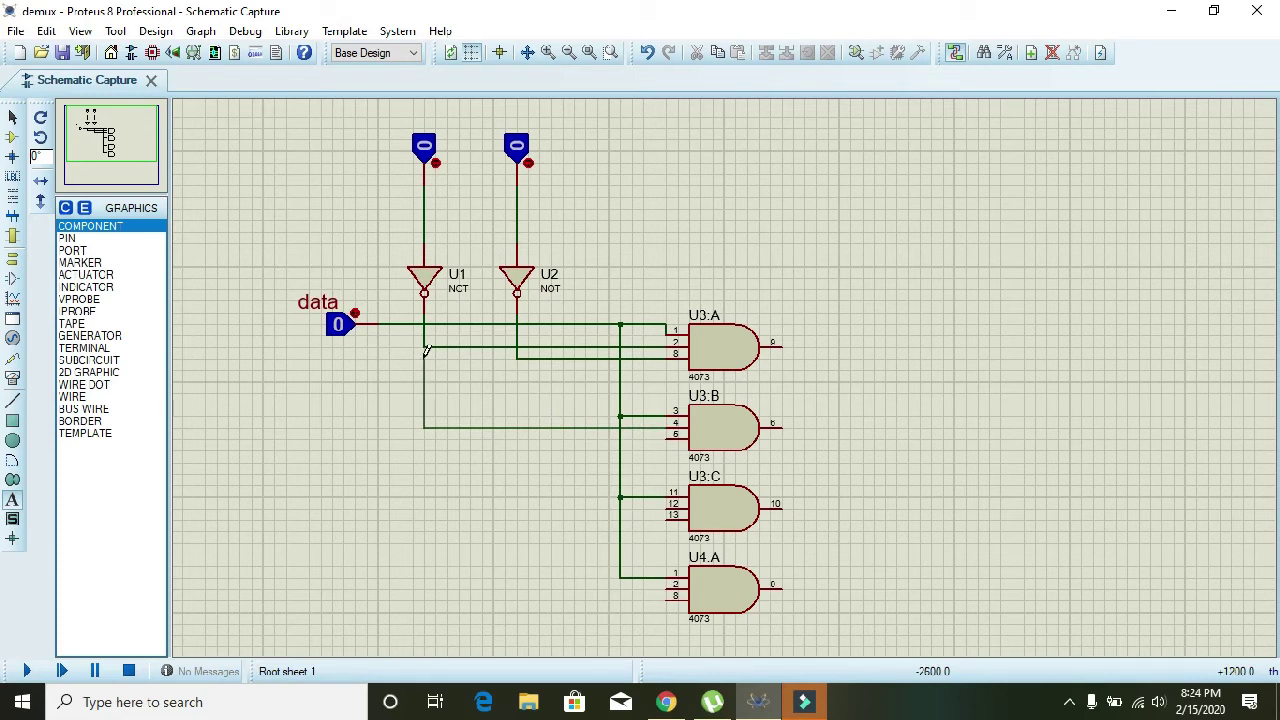
pyautogui.click(424, 346)
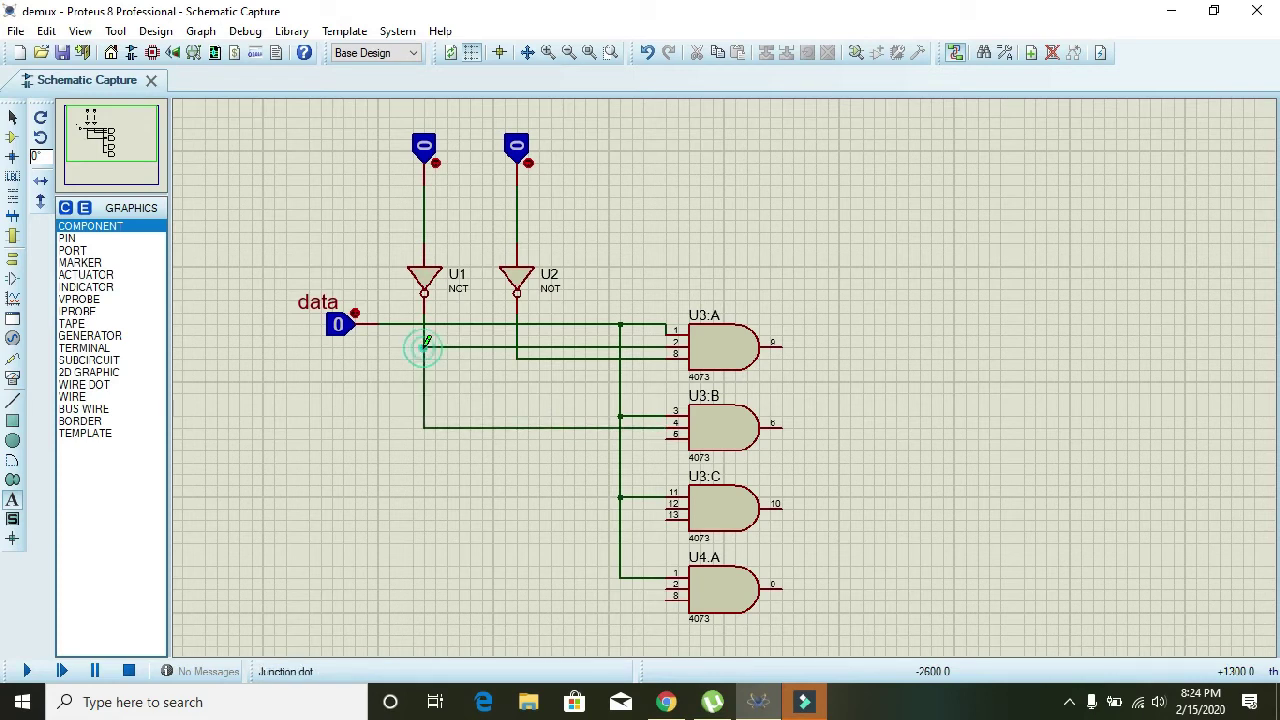
pyautogui.click(667, 436)
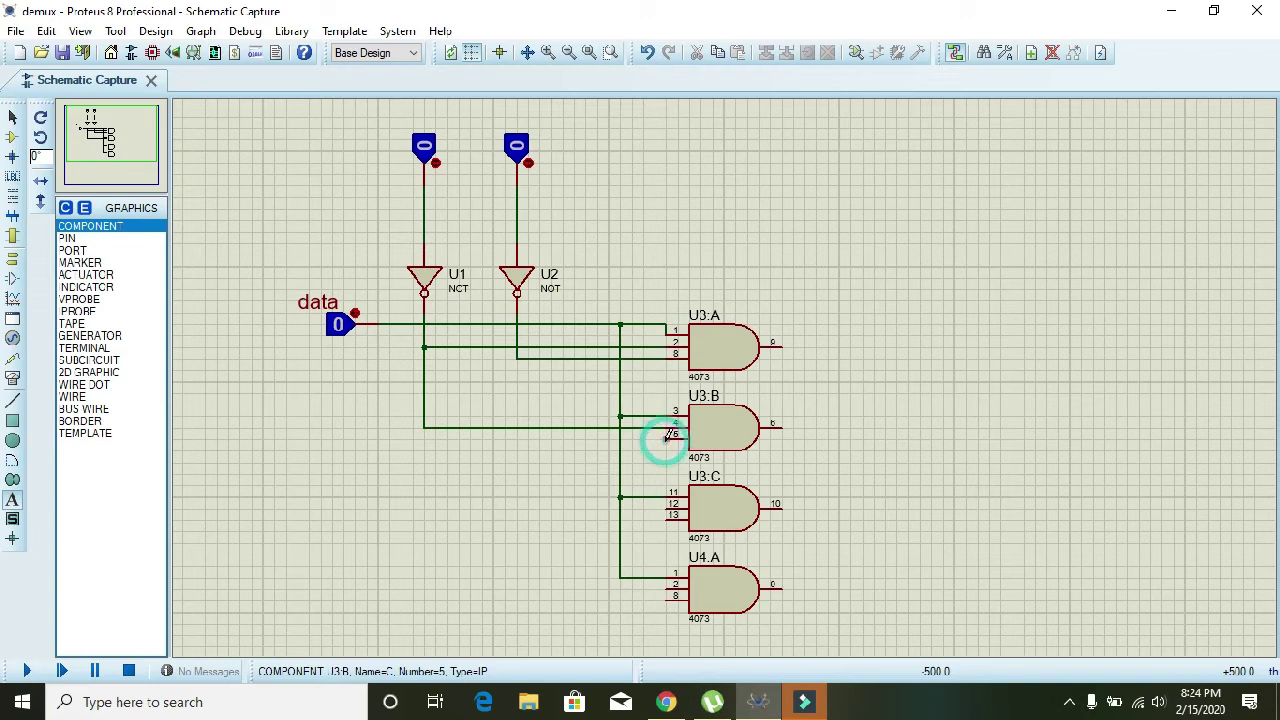
pyautogui.click(575, 436)
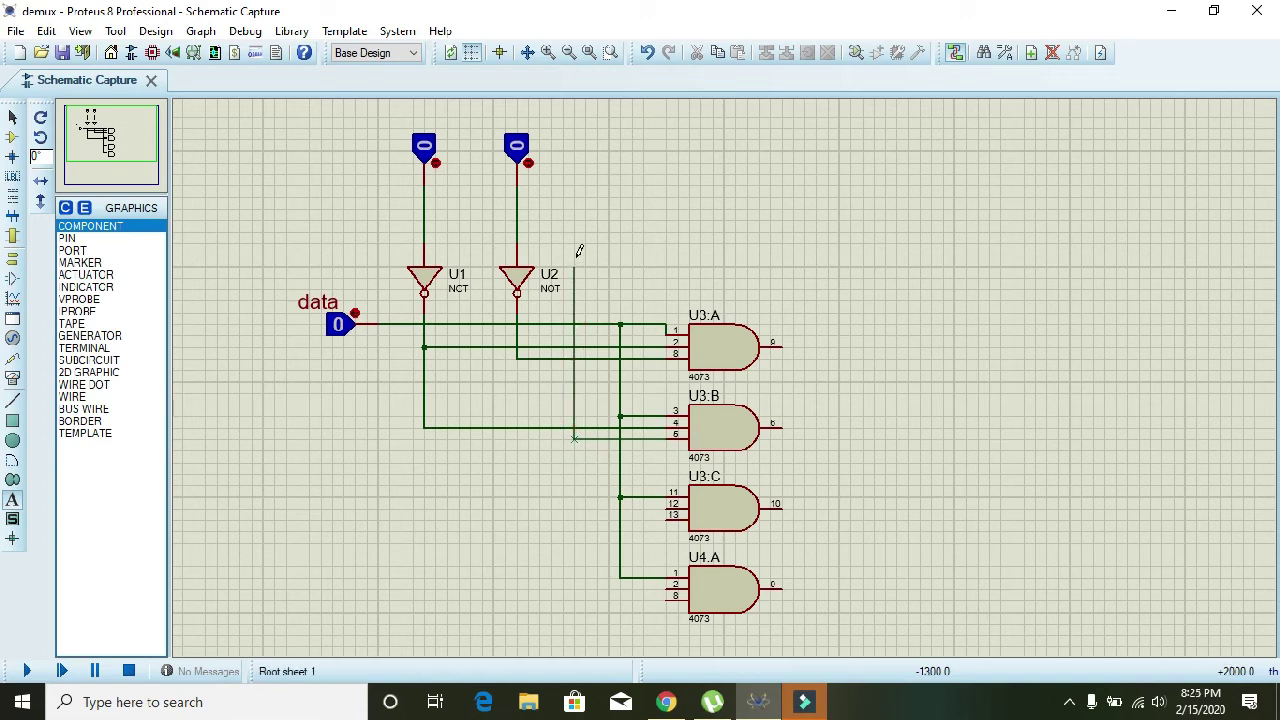
pyautogui.click(575, 242)
pyautogui.click(518, 242)
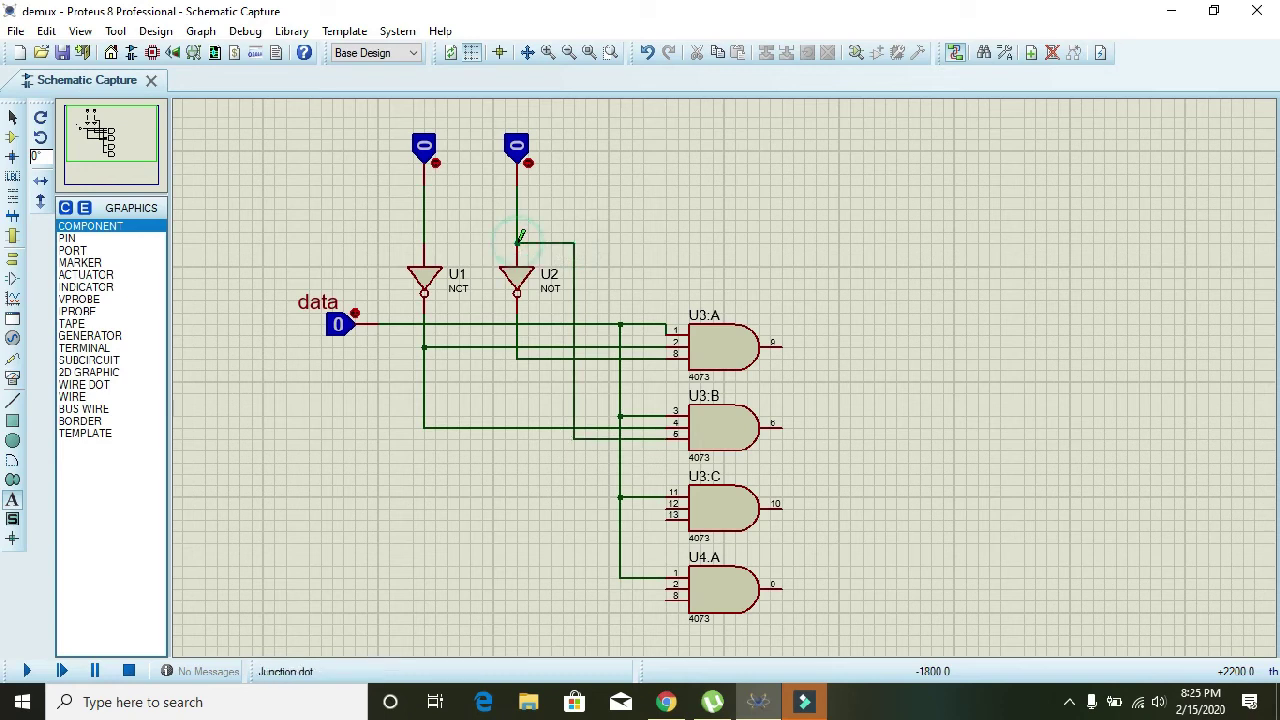
# Step: Wire U3:C pin 12 to U1's input line and pin 13 to U2's inverted output
pyautogui.click(667, 505)
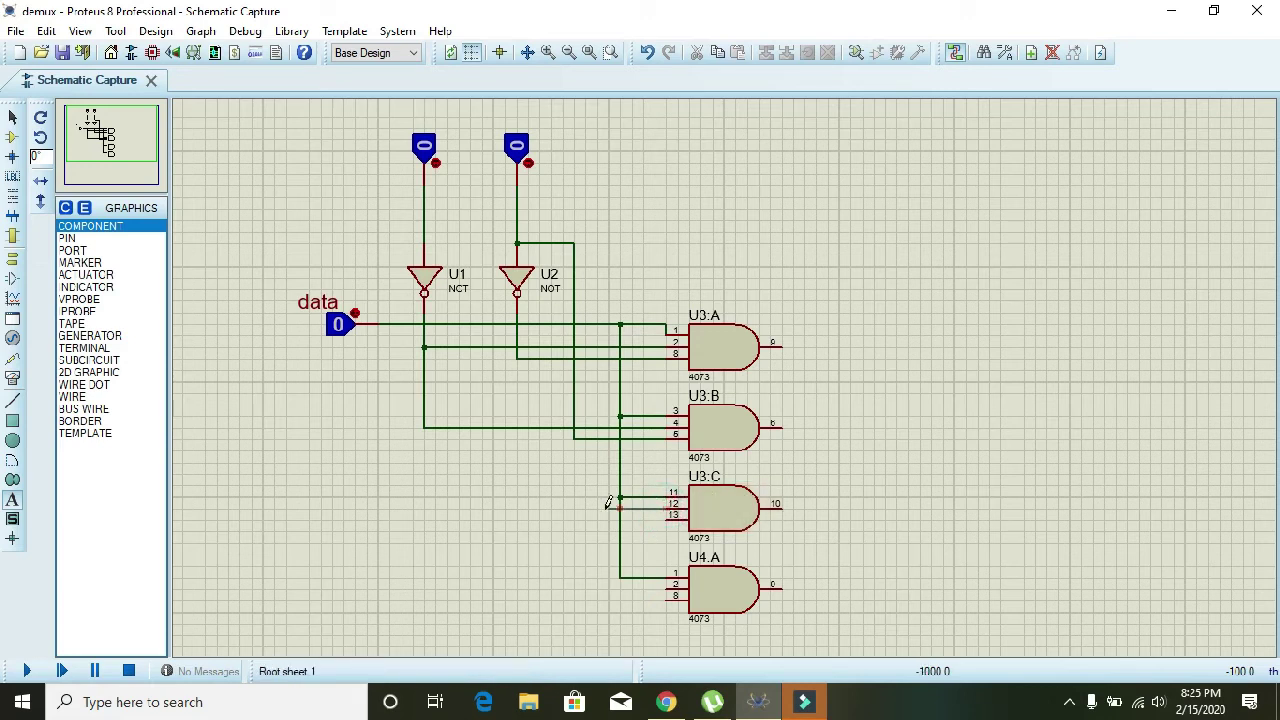
pyautogui.click(426, 241)
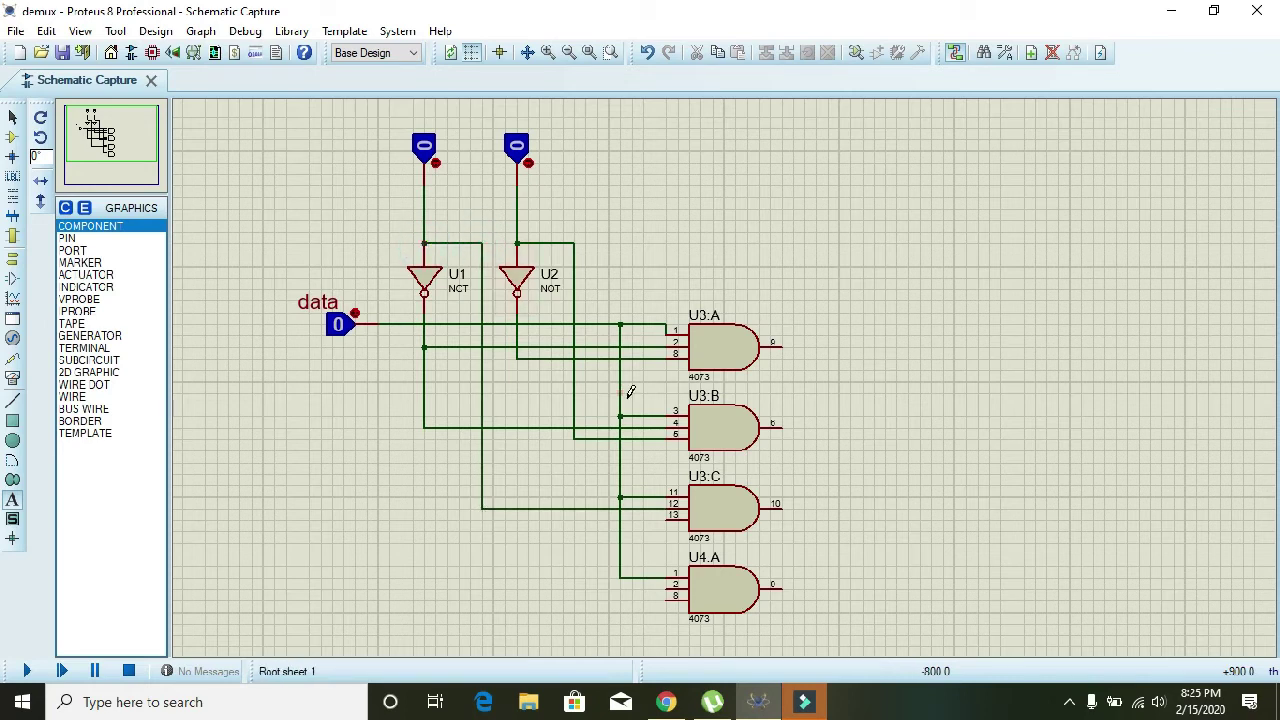
pyautogui.click(669, 516)
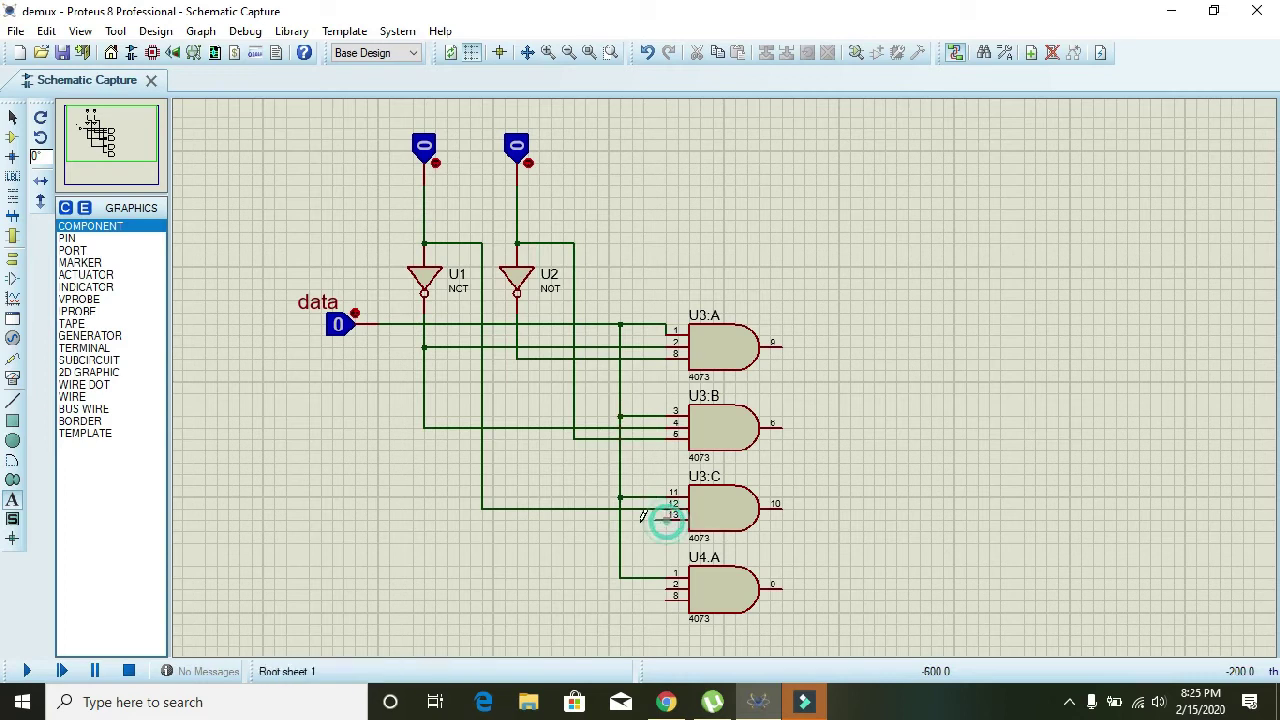
pyautogui.click(528, 517)
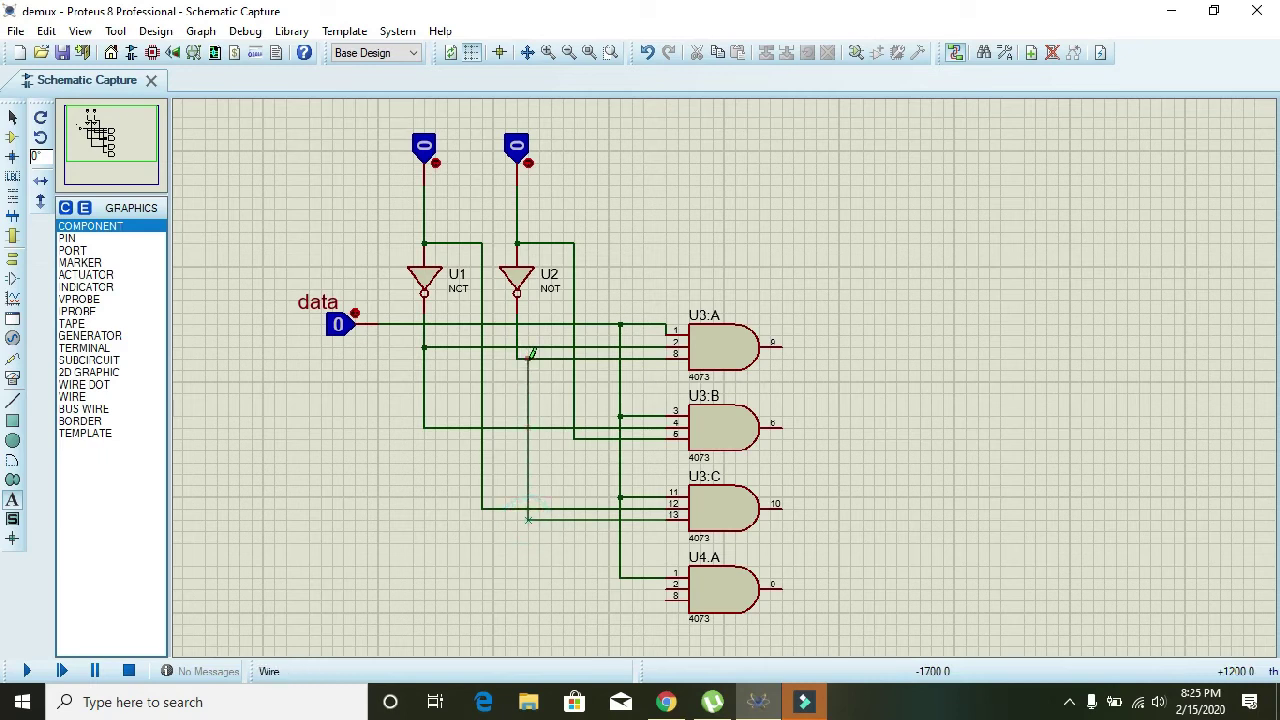
pyautogui.click(529, 356)
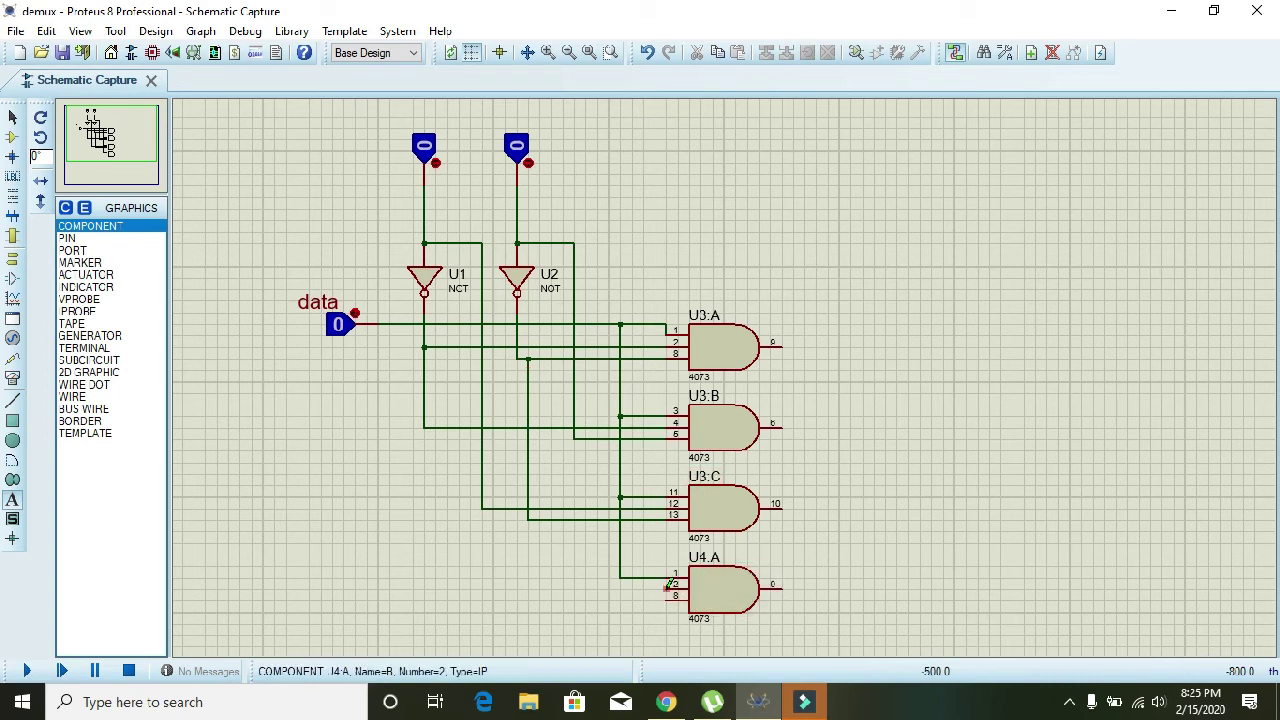
# Step: Wire U4:A pin 2 to the first selector line and pin 8 to the second selector line
pyautogui.click(668, 588)
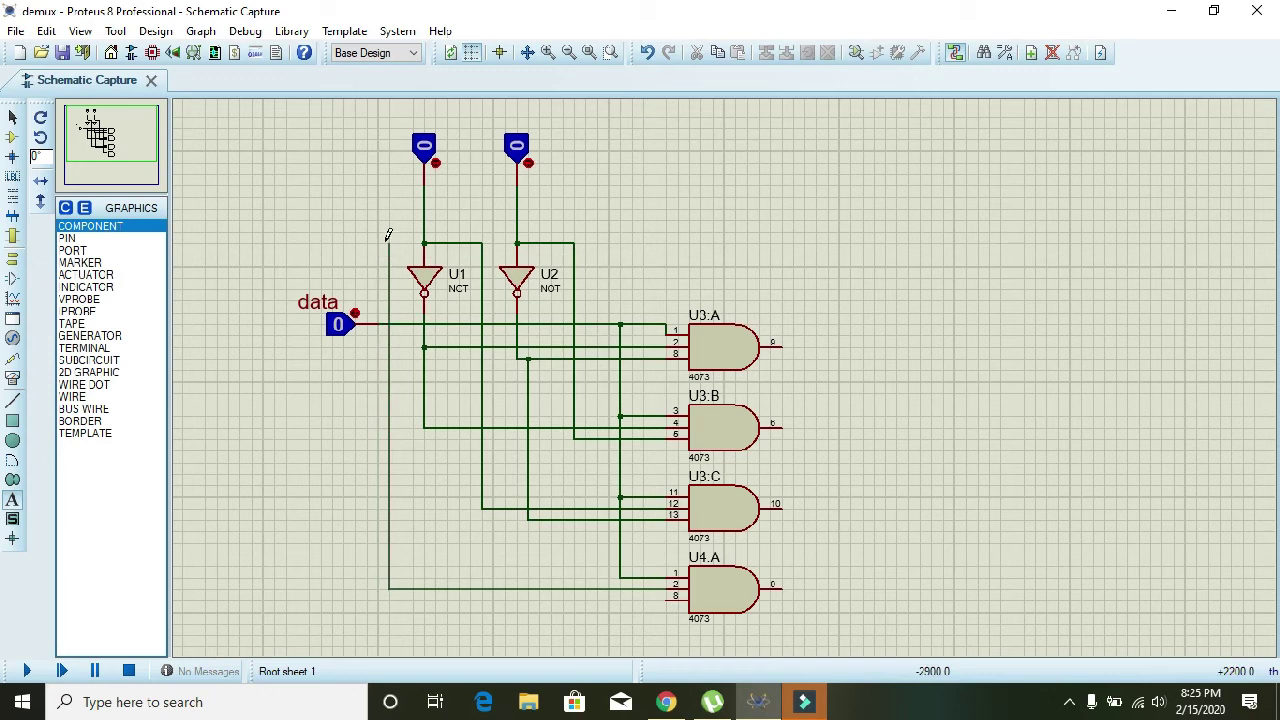
pyautogui.click(424, 243)
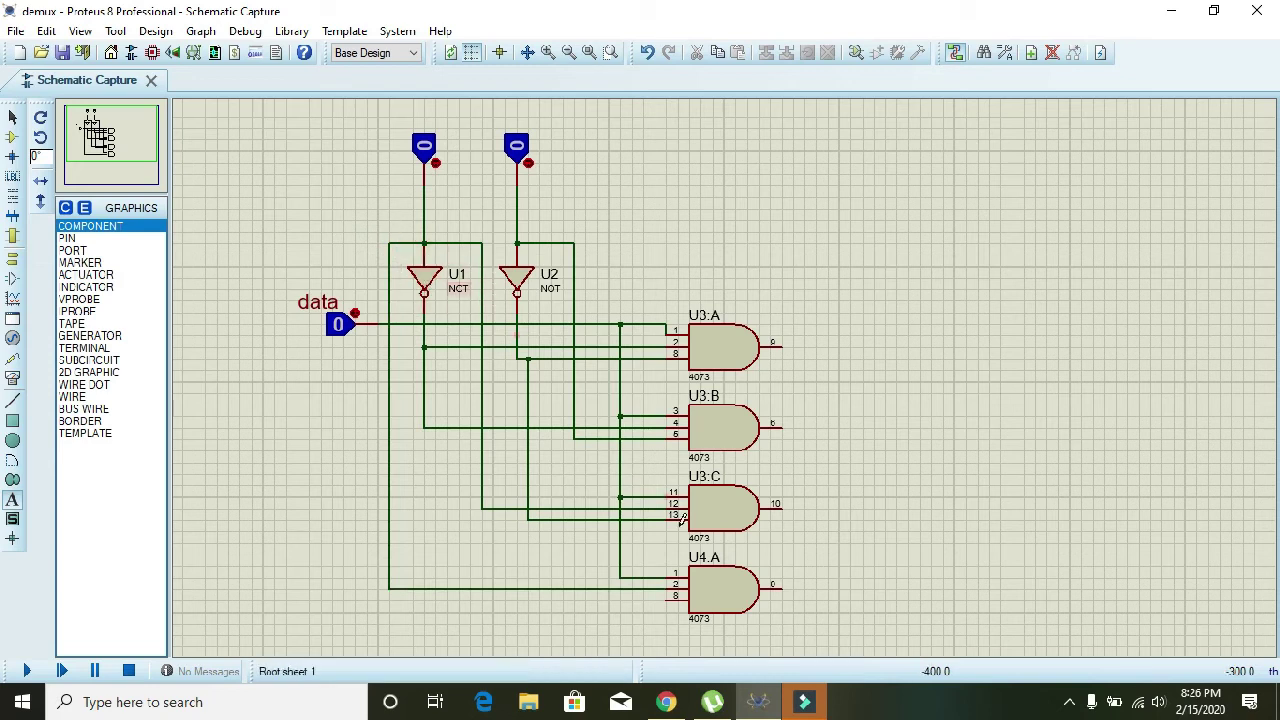
pyautogui.click(667, 597)
pyautogui.click(528, 588)
pyautogui.moveTo(527, 562); pyautogui.dragTo(481, 318)
pyautogui.click(490, 244)
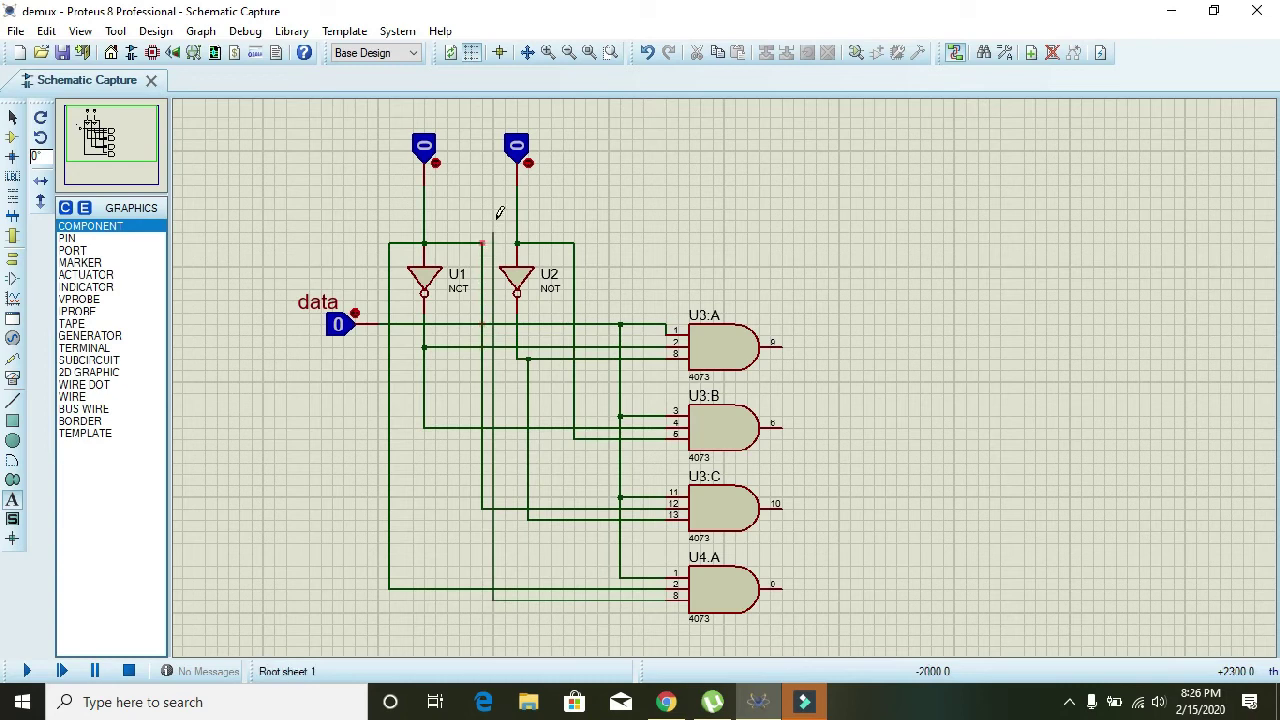
# Step: Search the device library for 'logi' and add LOGICPROBE (BIG) to the parts list
pyautogui.click(14, 138)
pyautogui.click(65, 208)
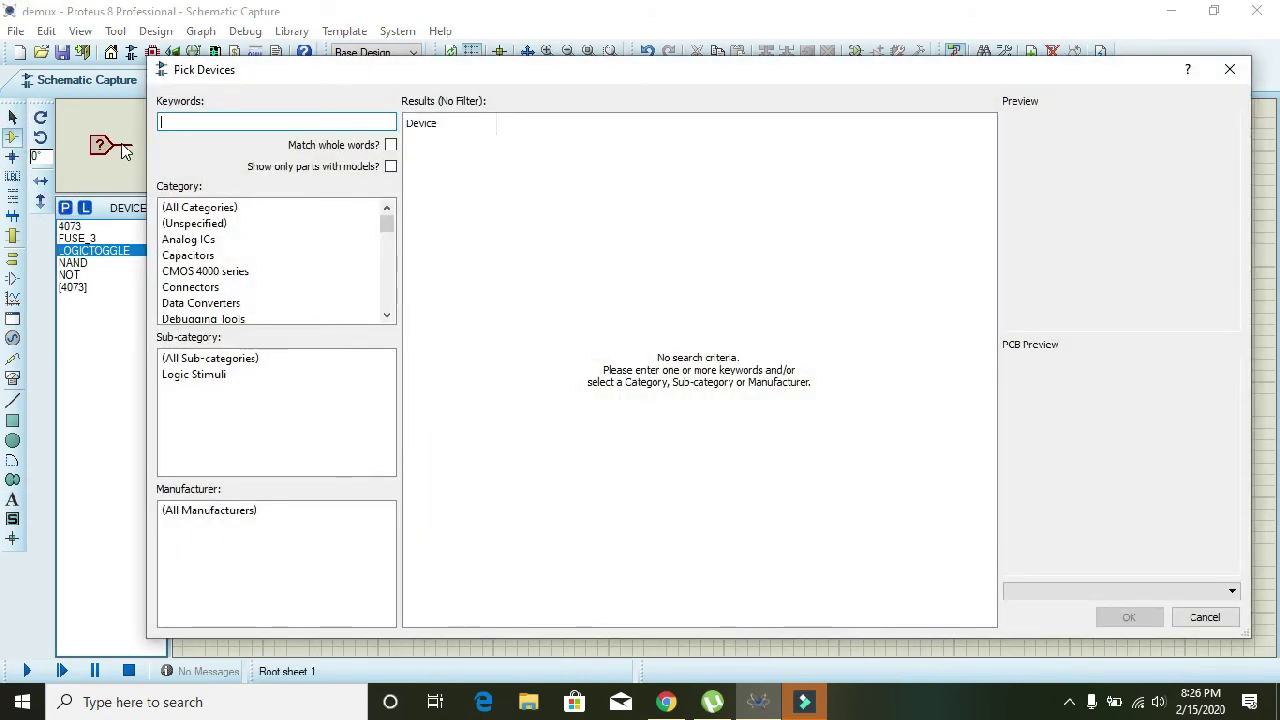
pyautogui.write('logic pro')
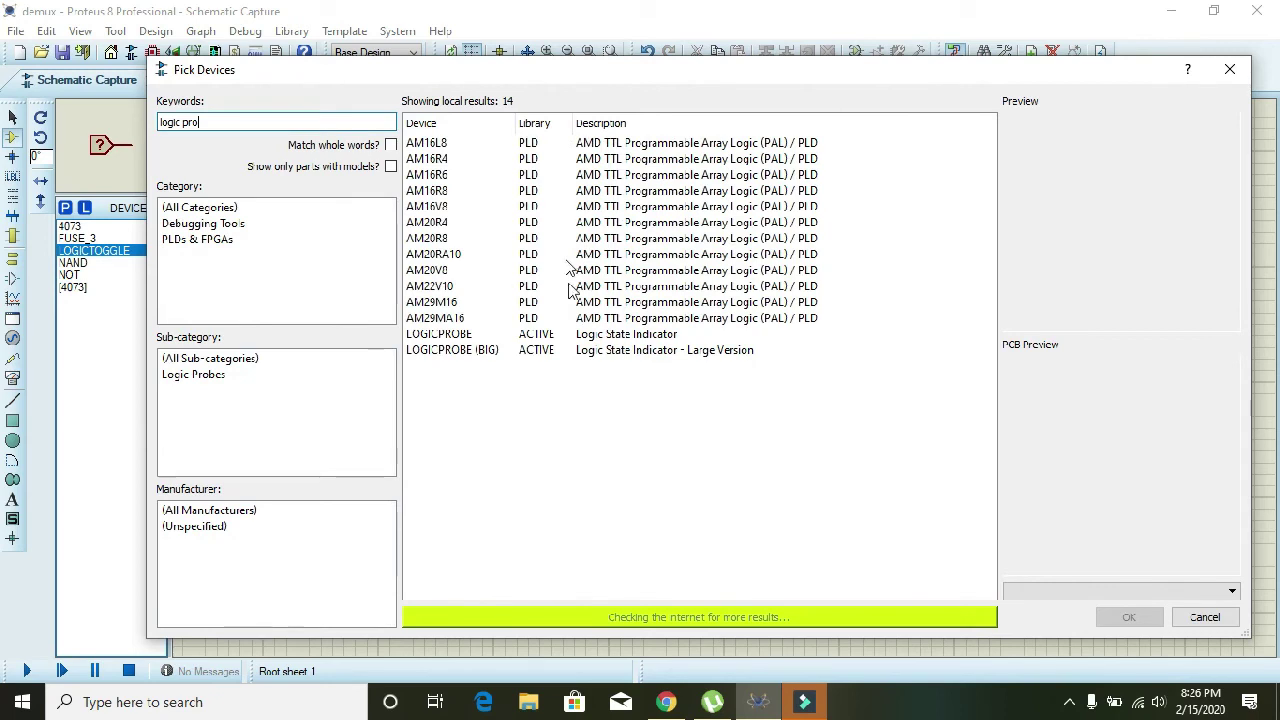
pyautogui.click(592, 350)
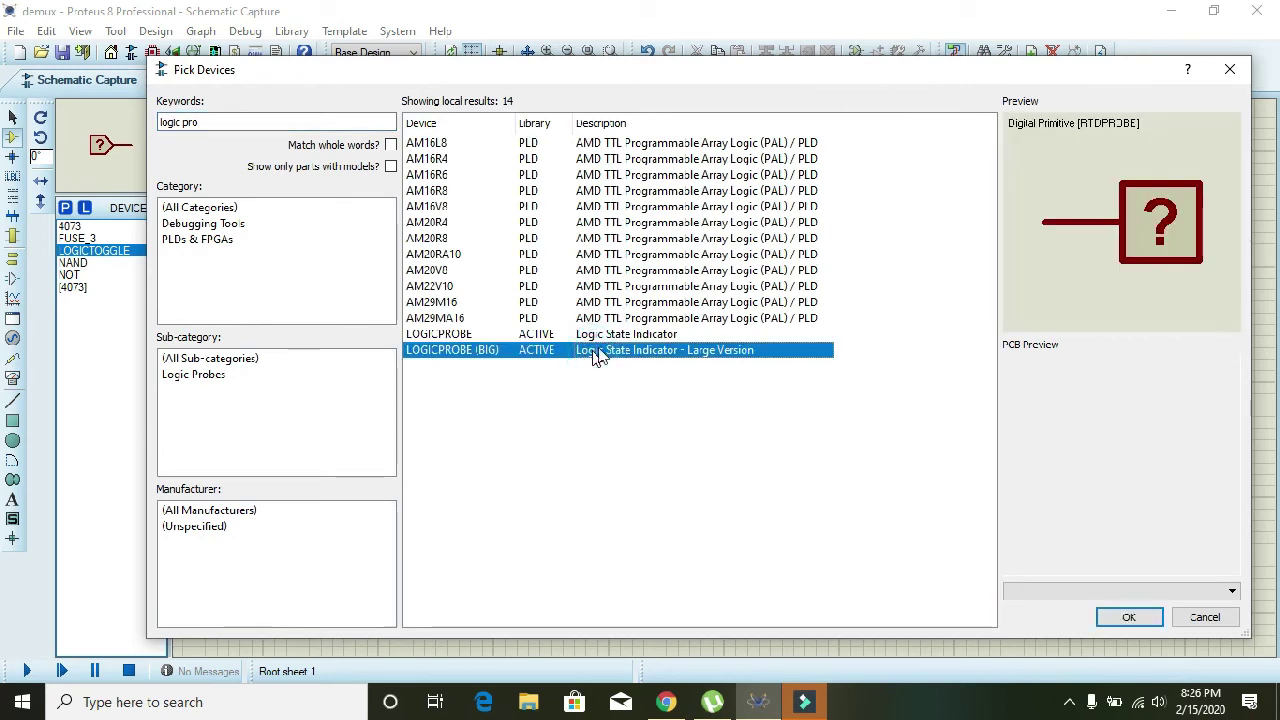
pyautogui.click(1128, 618)
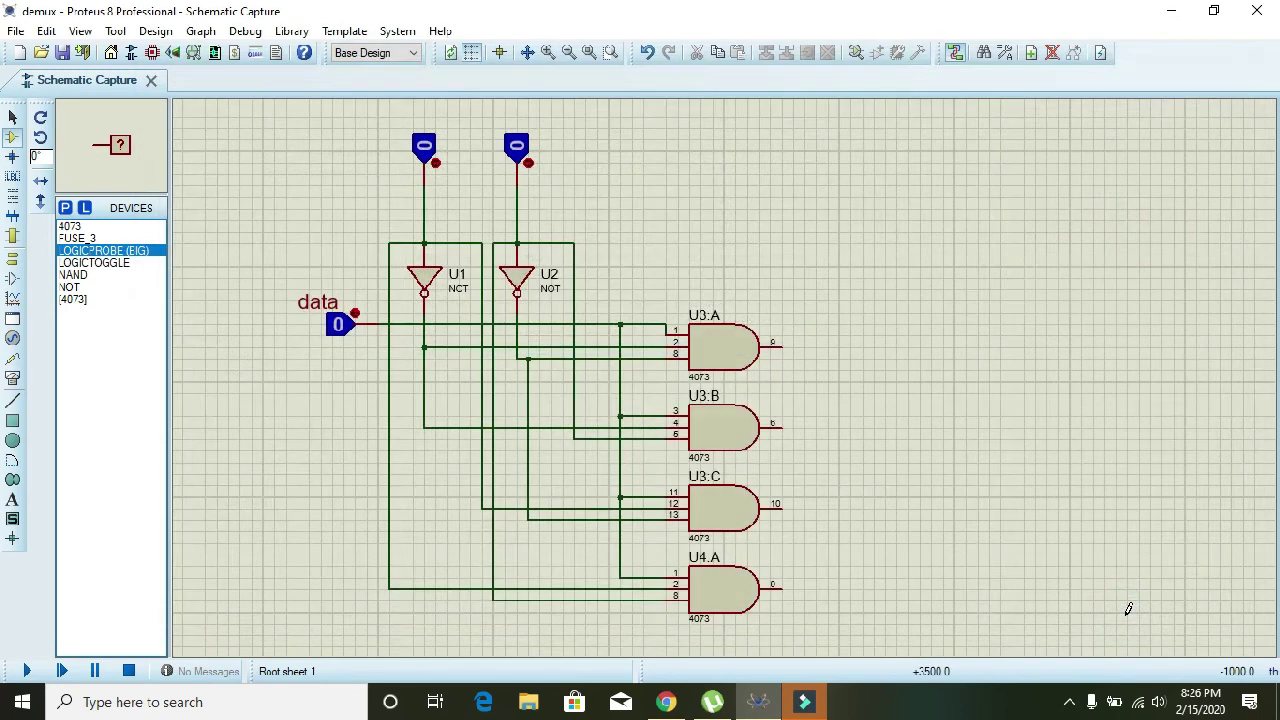
# Step: Place four logic probes to the right of U3:A, U3:B, U3:C and U4:A
pyautogui.click(978, 350)
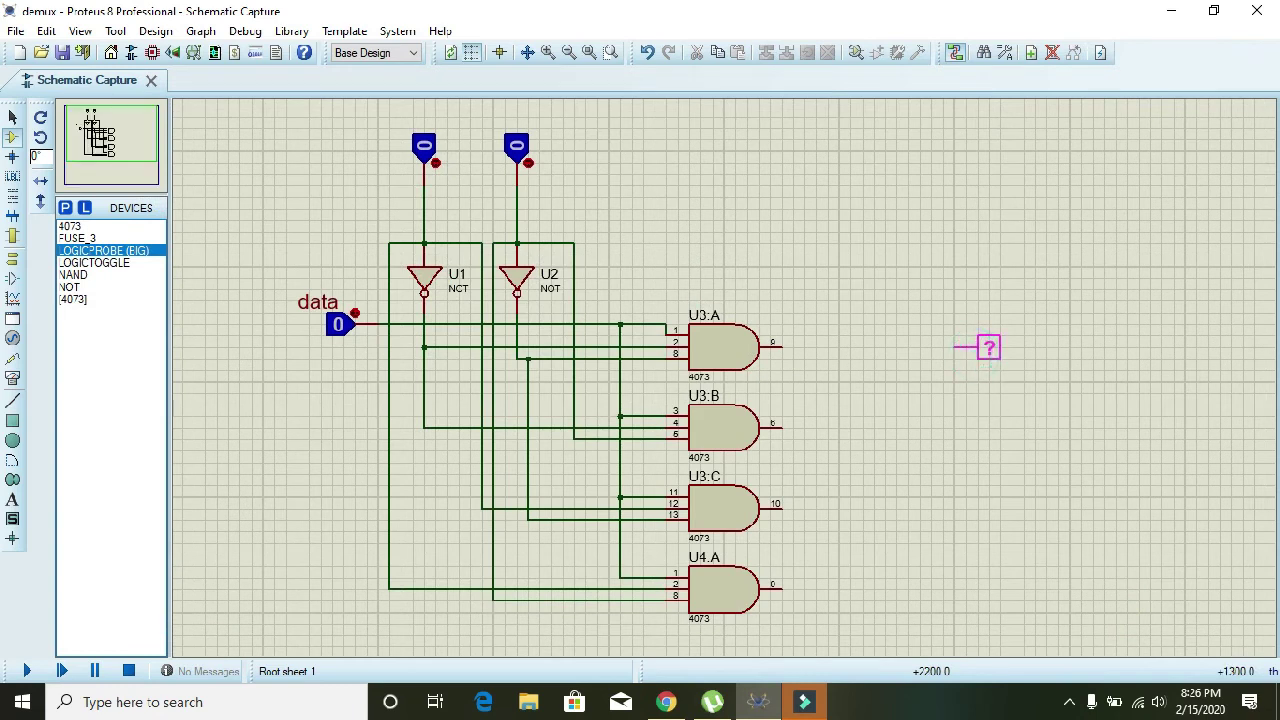
pyautogui.click(978, 348)
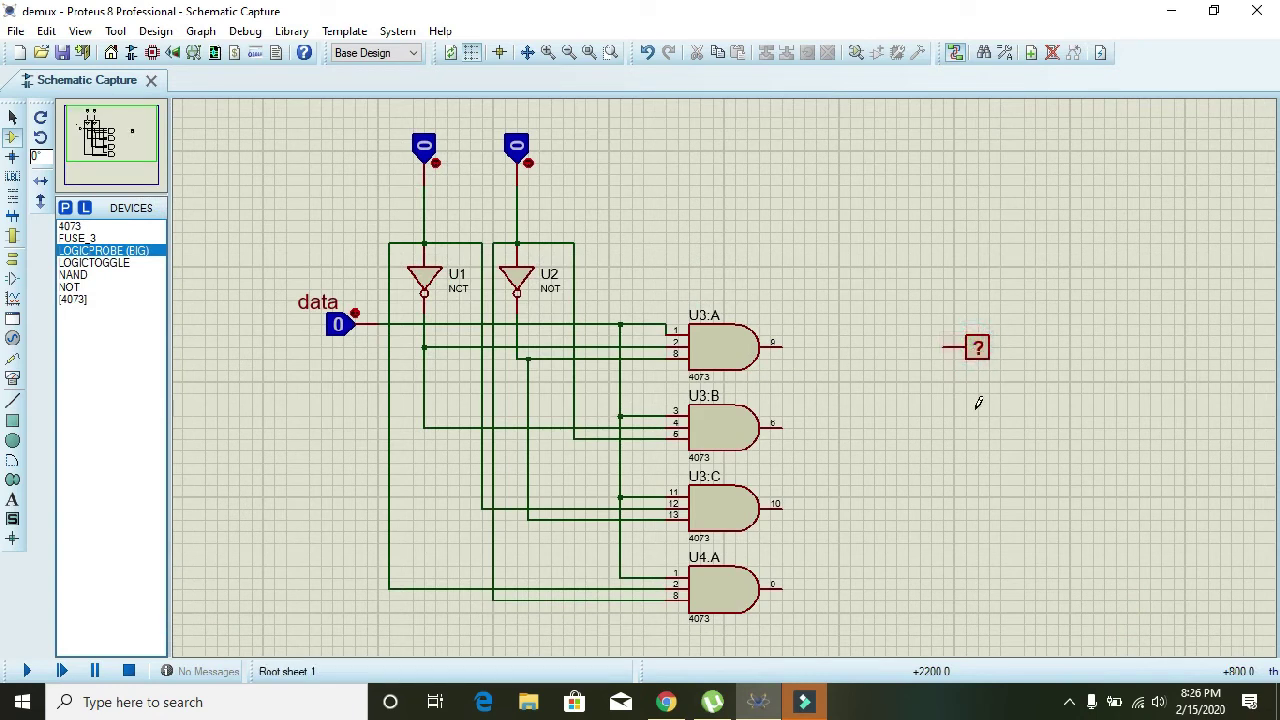
pyautogui.click(980, 416)
pyautogui.click(981, 421)
pyautogui.click(997, 486)
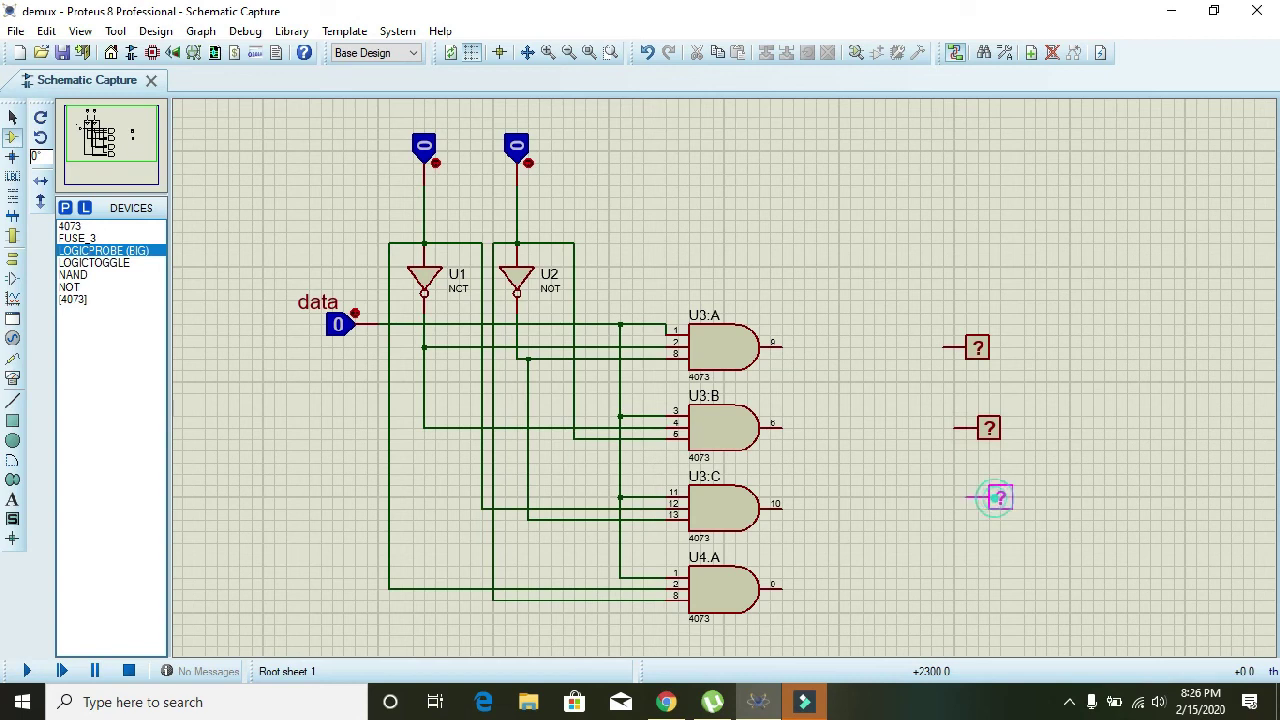
pyautogui.click(988, 502)
pyautogui.click(987, 598)
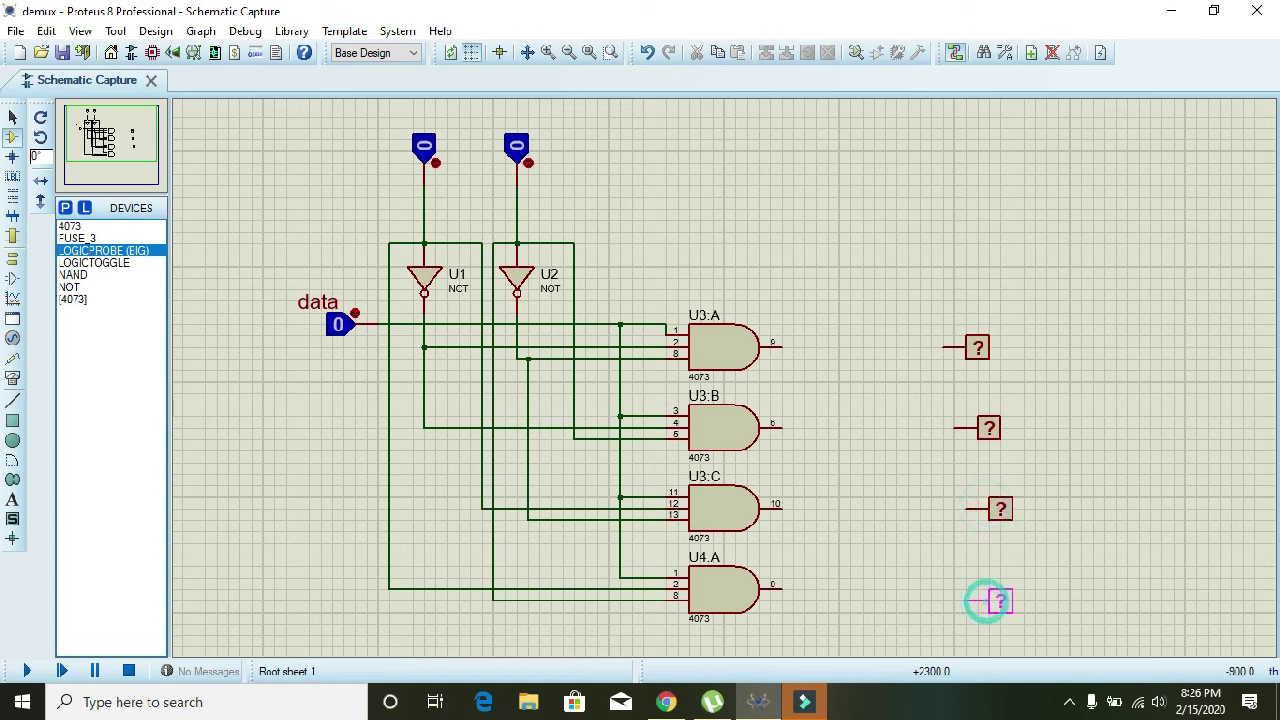
pyautogui.click(990, 588)
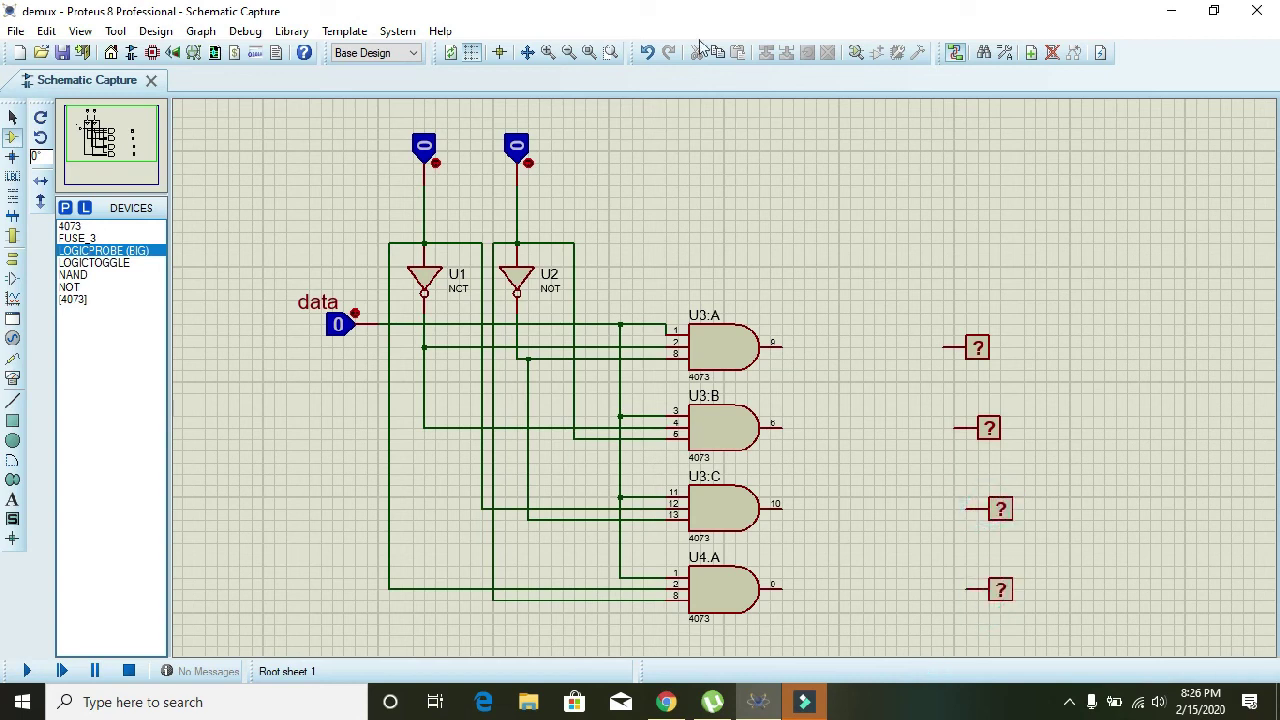
# Step: Wire each probe to the output of U3:A, U3:B, U3:C and U4:A respectively
pyautogui.click(943, 347)
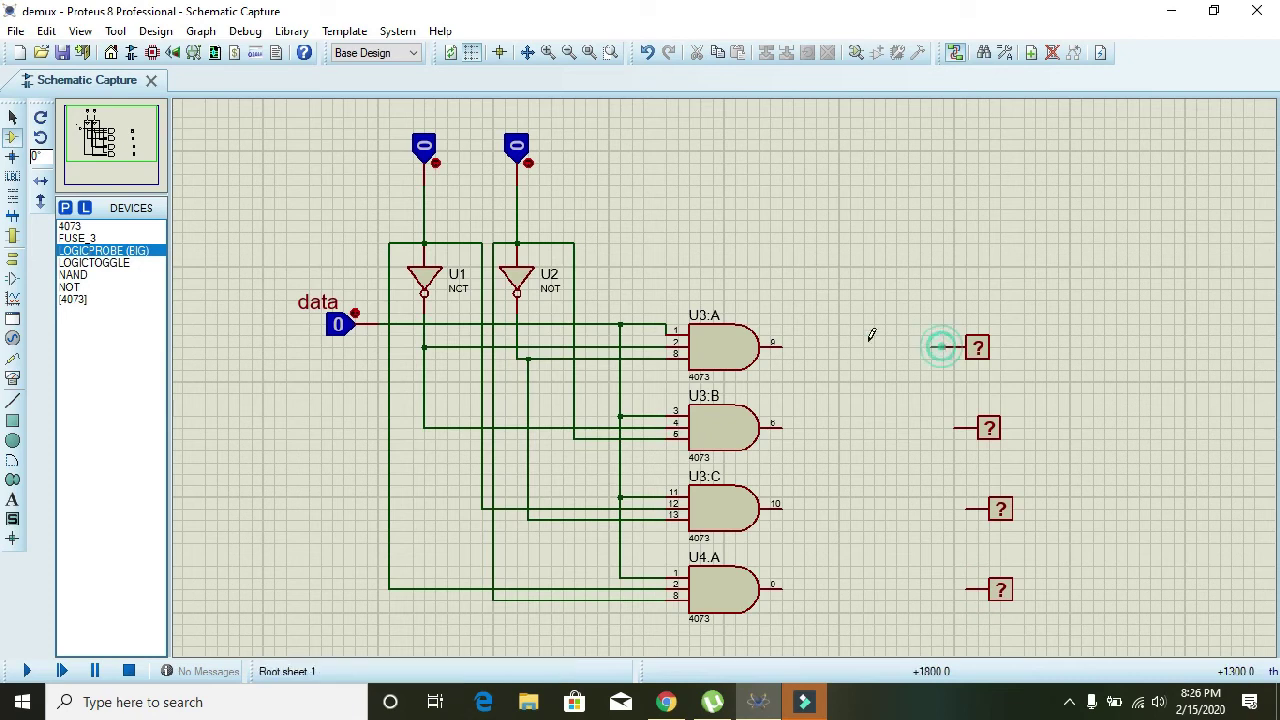
pyautogui.click(783, 343)
pyautogui.click(955, 428)
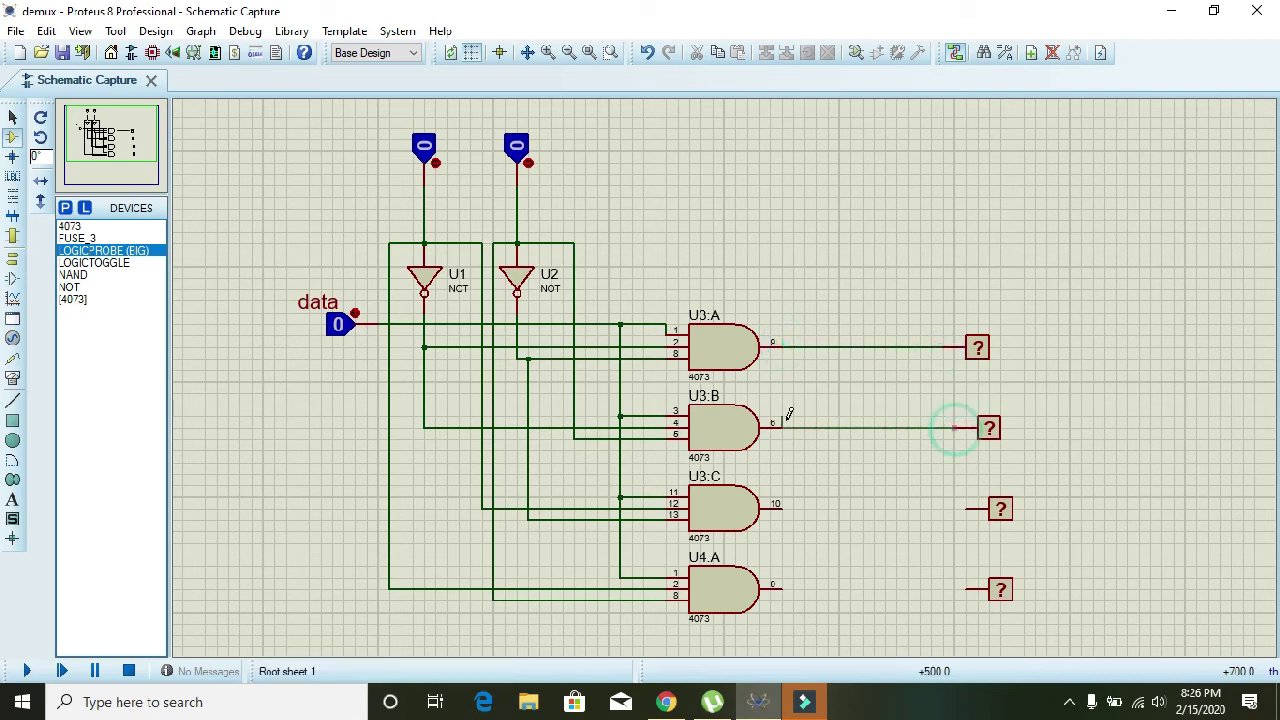
pyautogui.click(781, 425)
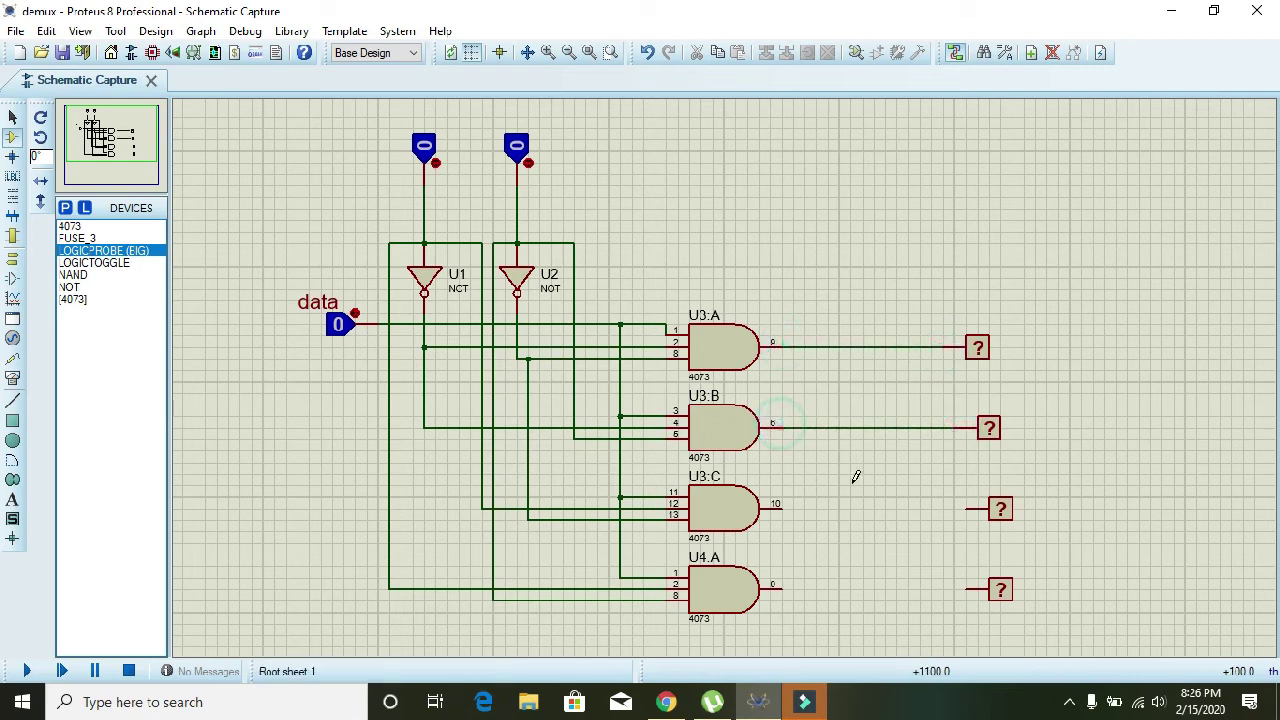
pyautogui.click(783, 503)
pyautogui.click(966, 509)
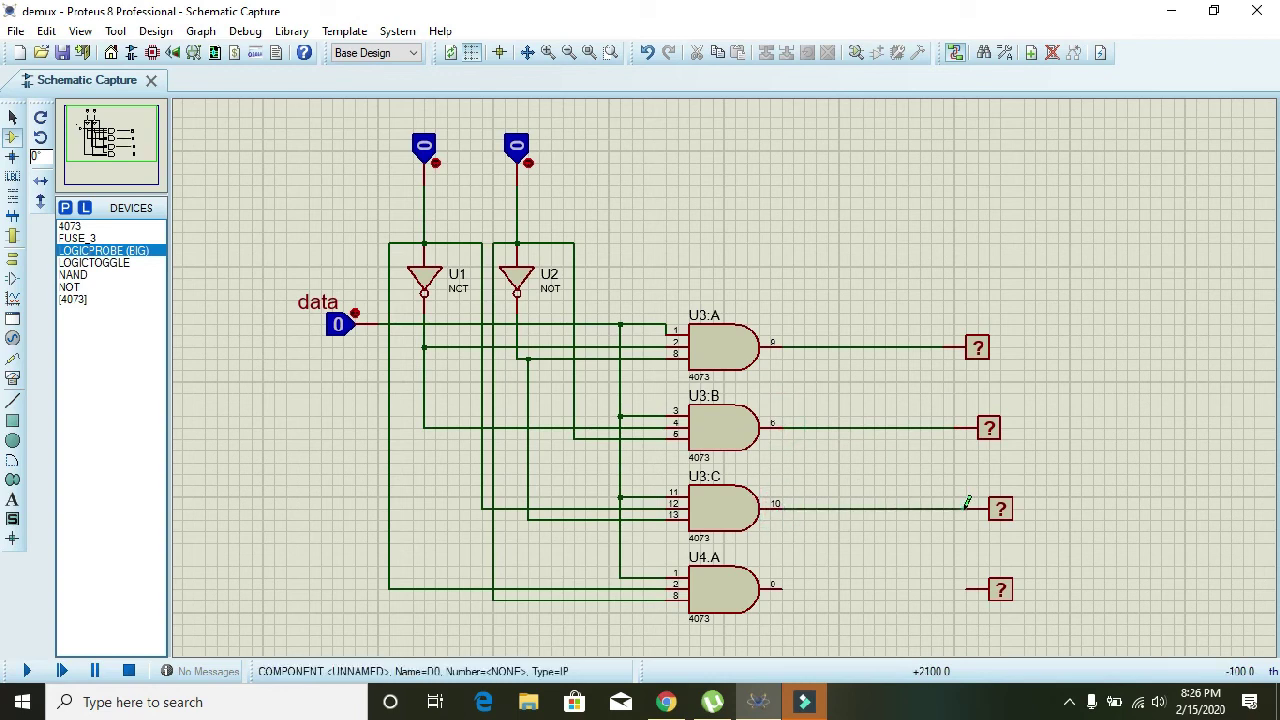
pyautogui.click(967, 588)
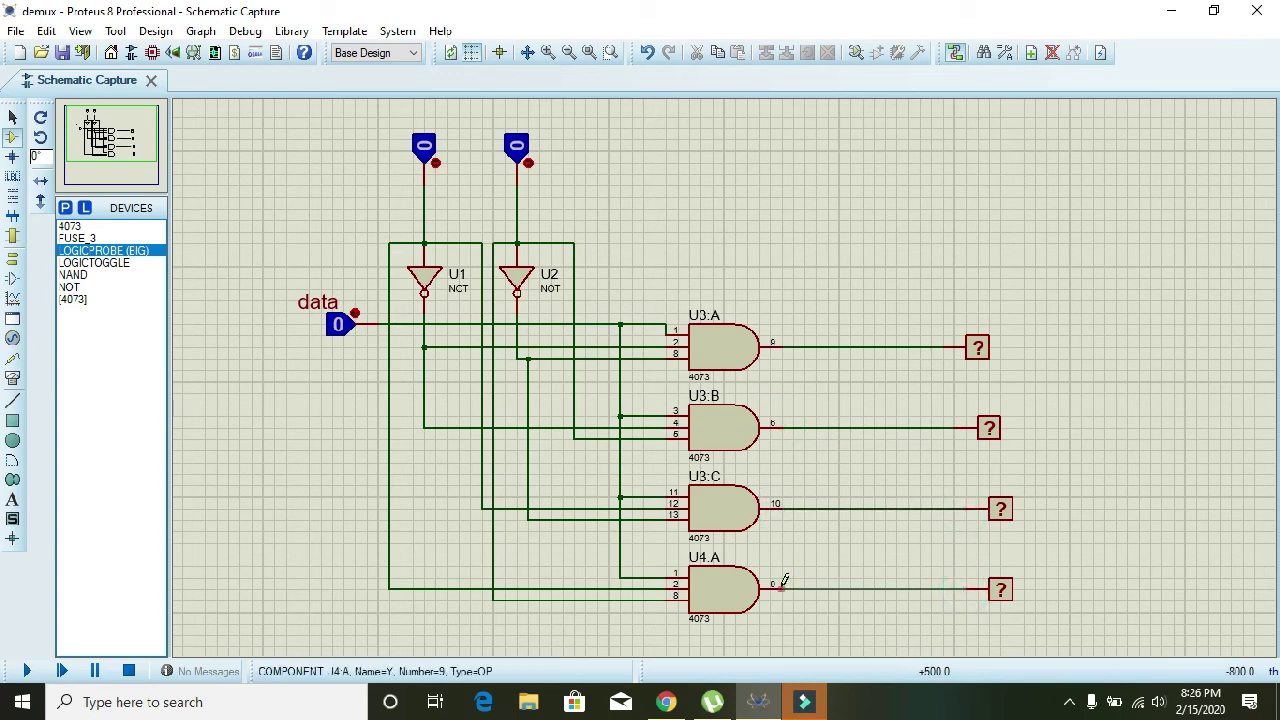
pyautogui.click(783, 586)
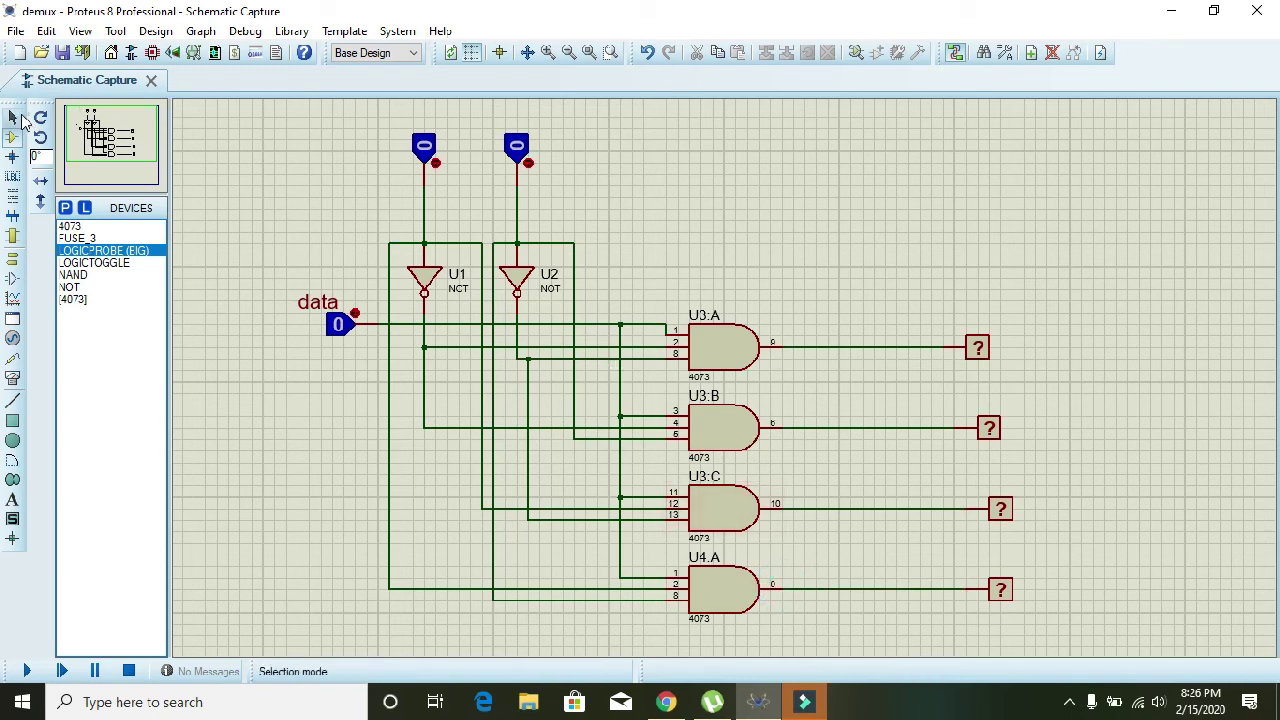
# Step: Drag the third and fourth probes left so all four probes form one column
pyautogui.click(13, 118)
pyautogui.moveTo(955, 393); pyautogui.dragTo(1025, 457)
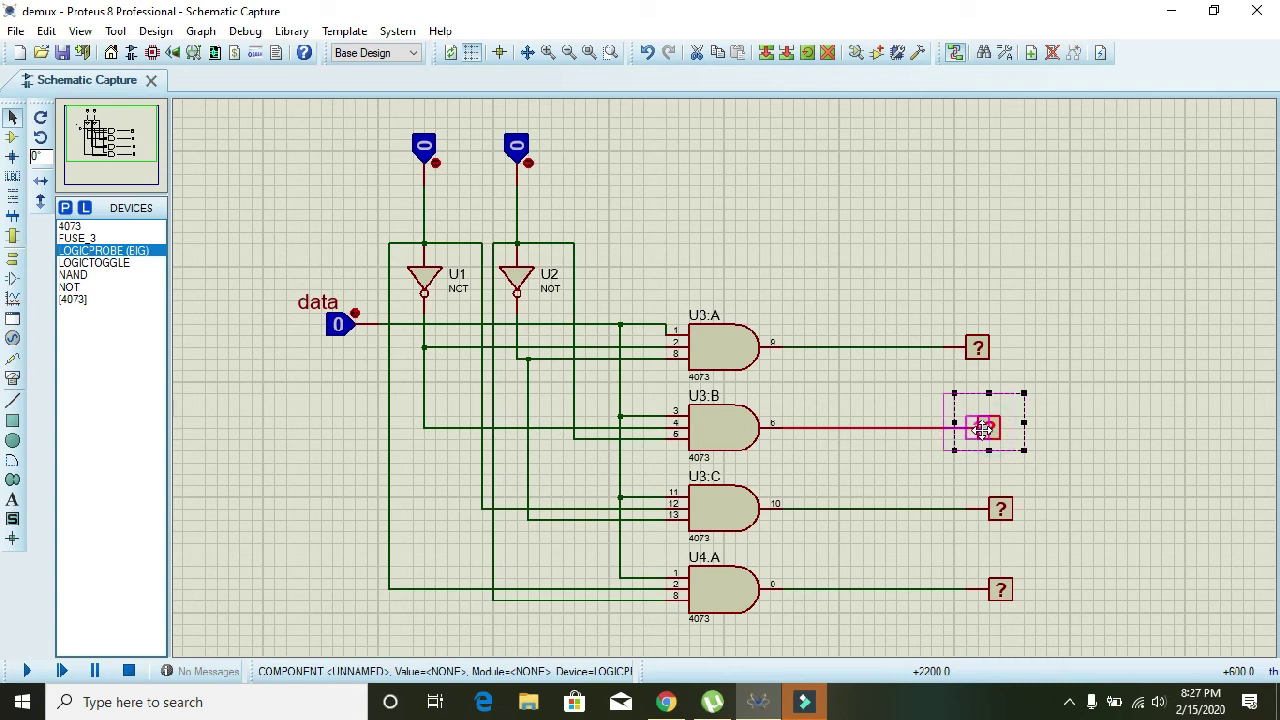
pyautogui.click(1070, 465)
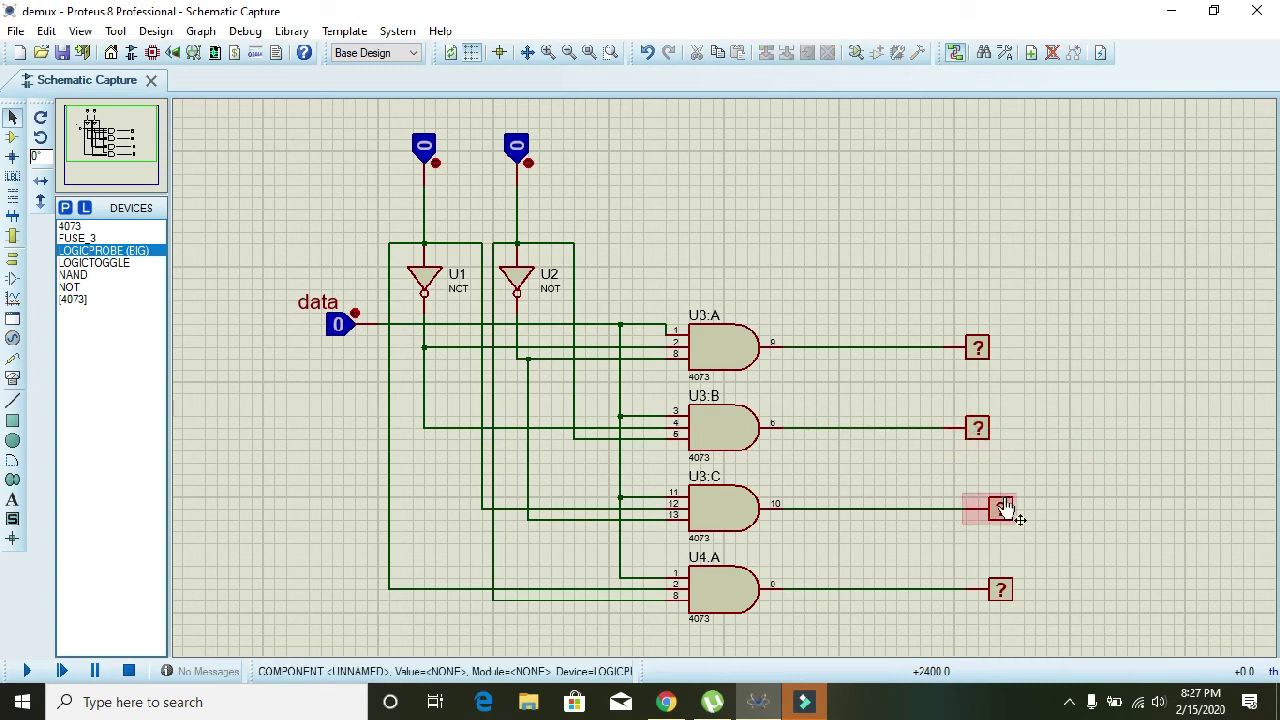
pyautogui.moveTo(1007, 505); pyautogui.dragTo(1007, 505)
pyautogui.click(1074, 503)
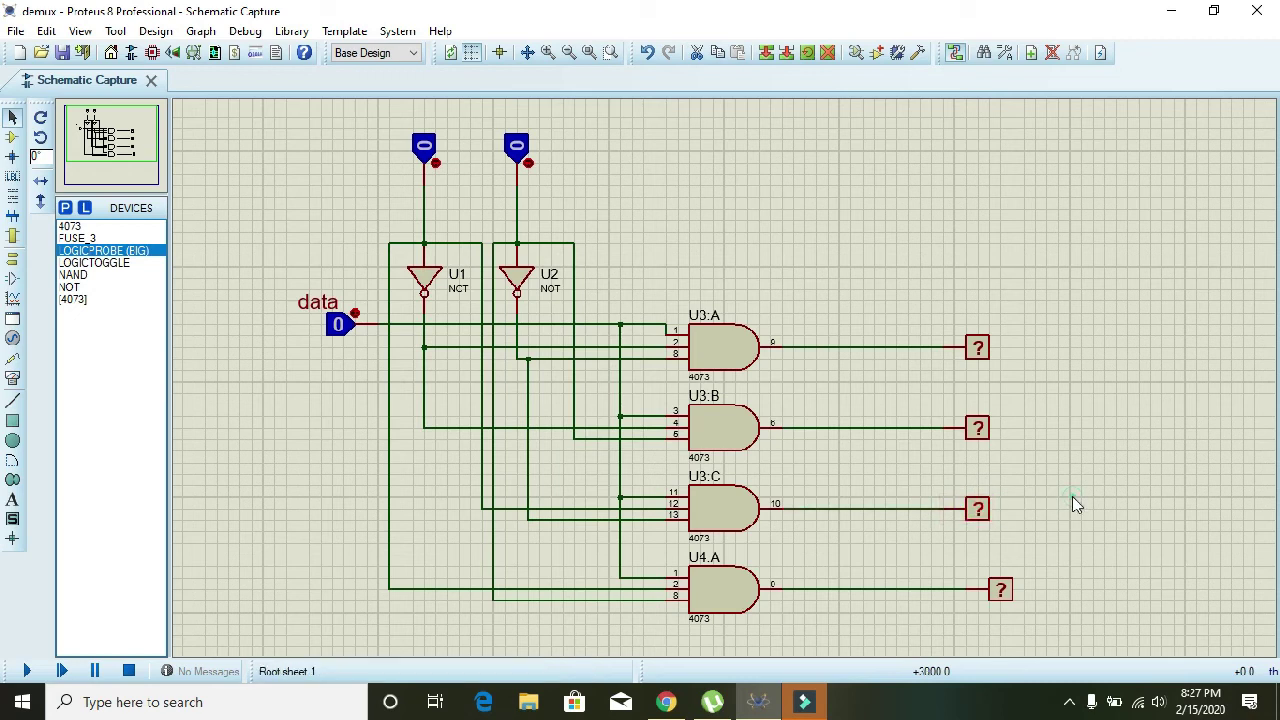
pyautogui.moveTo(1008, 602); pyautogui.dragTo(993, 595)
pyautogui.click(1048, 560)
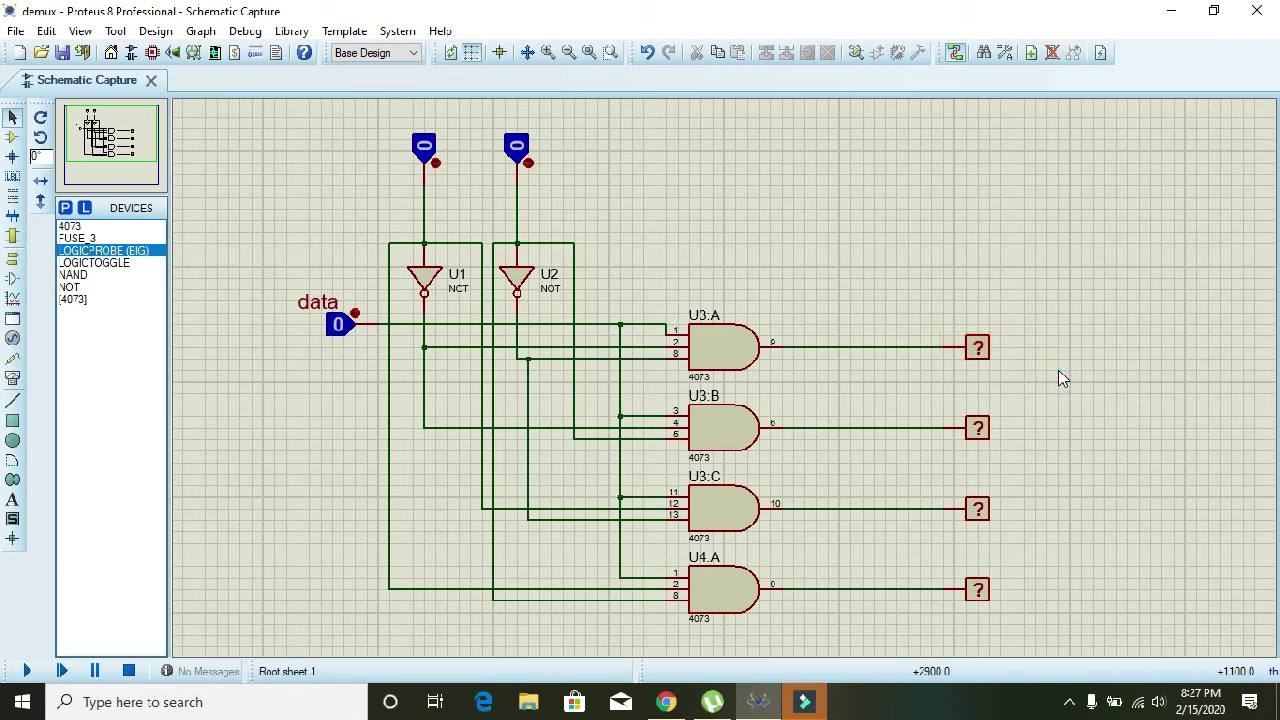
# Step: Start the simulation and switch the data input to 1, driving U3:A's probe high
pyautogui.click(27, 672)
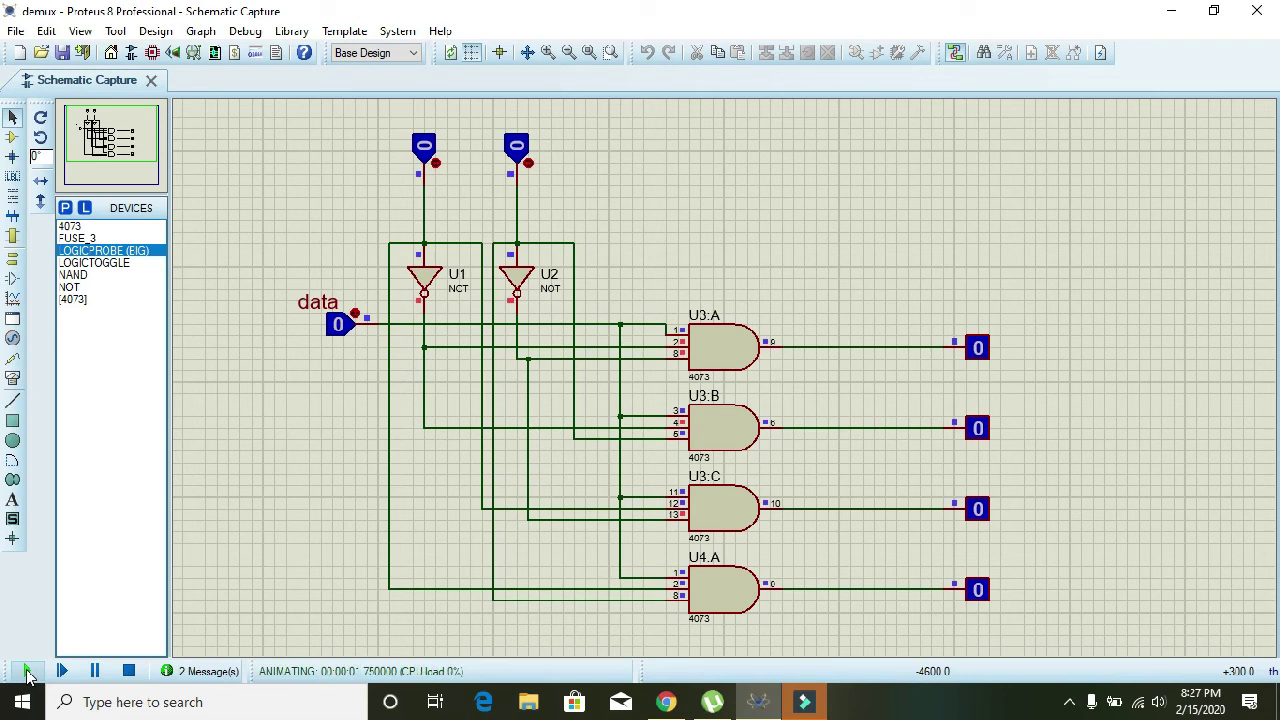
pyautogui.click(358, 318)
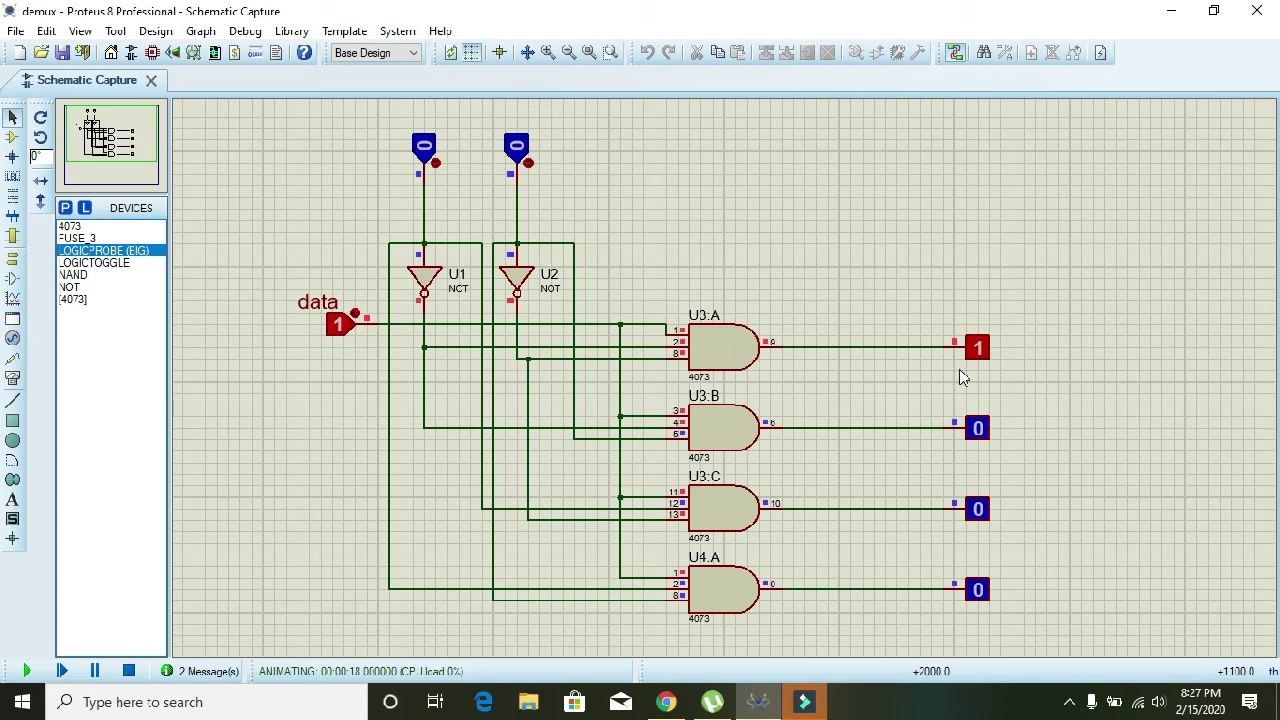
pyautogui.moveTo(931, 300); pyautogui.dragTo(909, 285)
pyautogui.click(1037, 418)
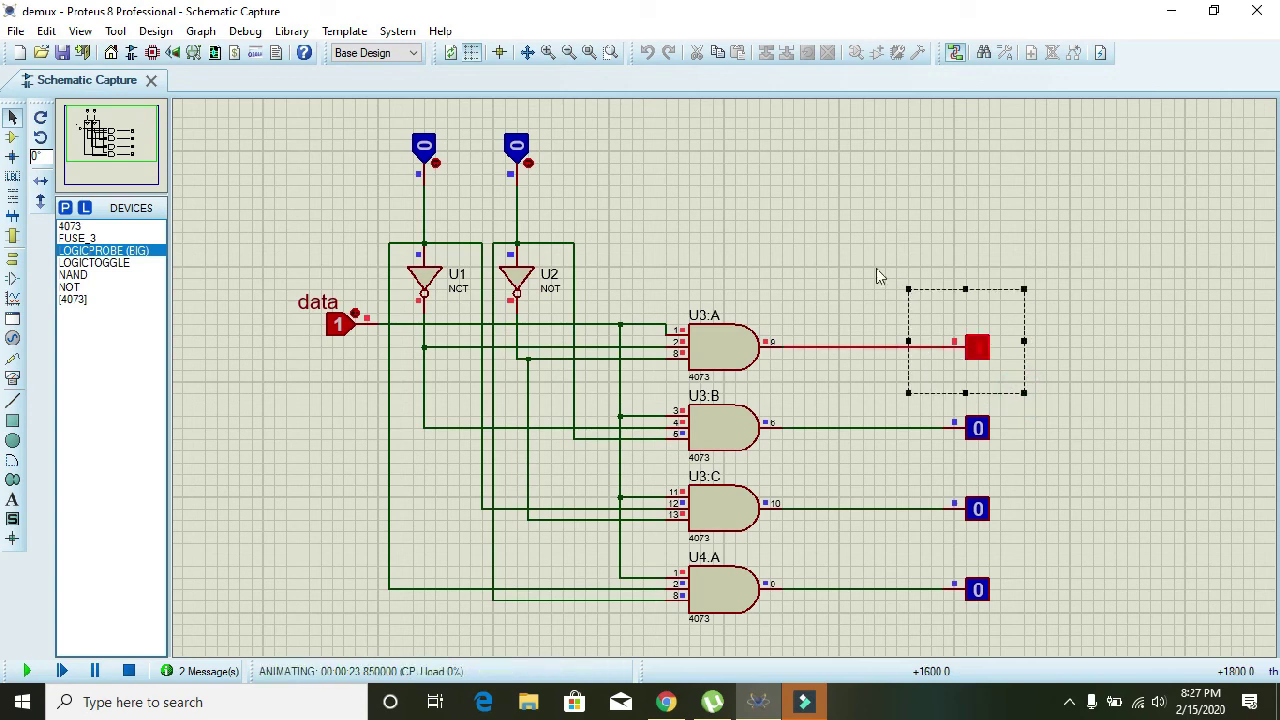
# Step: Set the second selector to 1 so the data reaches U3:B's probe
pyautogui.click(876, 269)
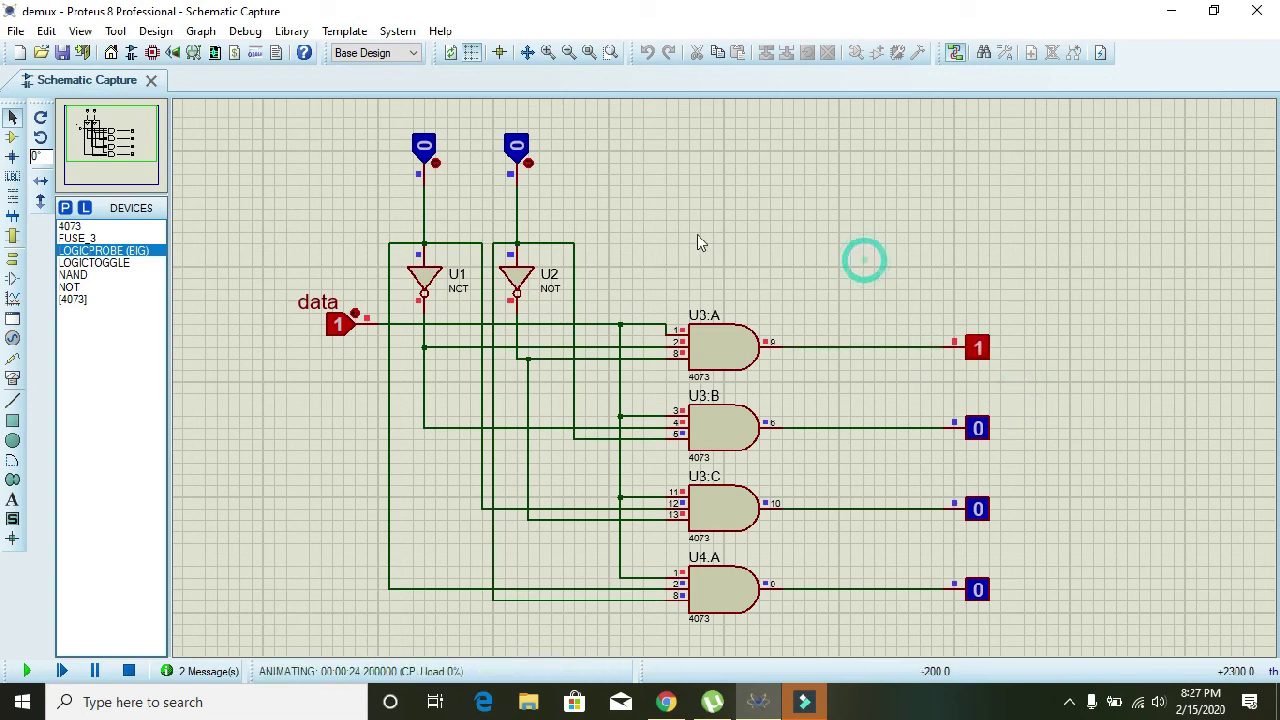
pyautogui.click(529, 165)
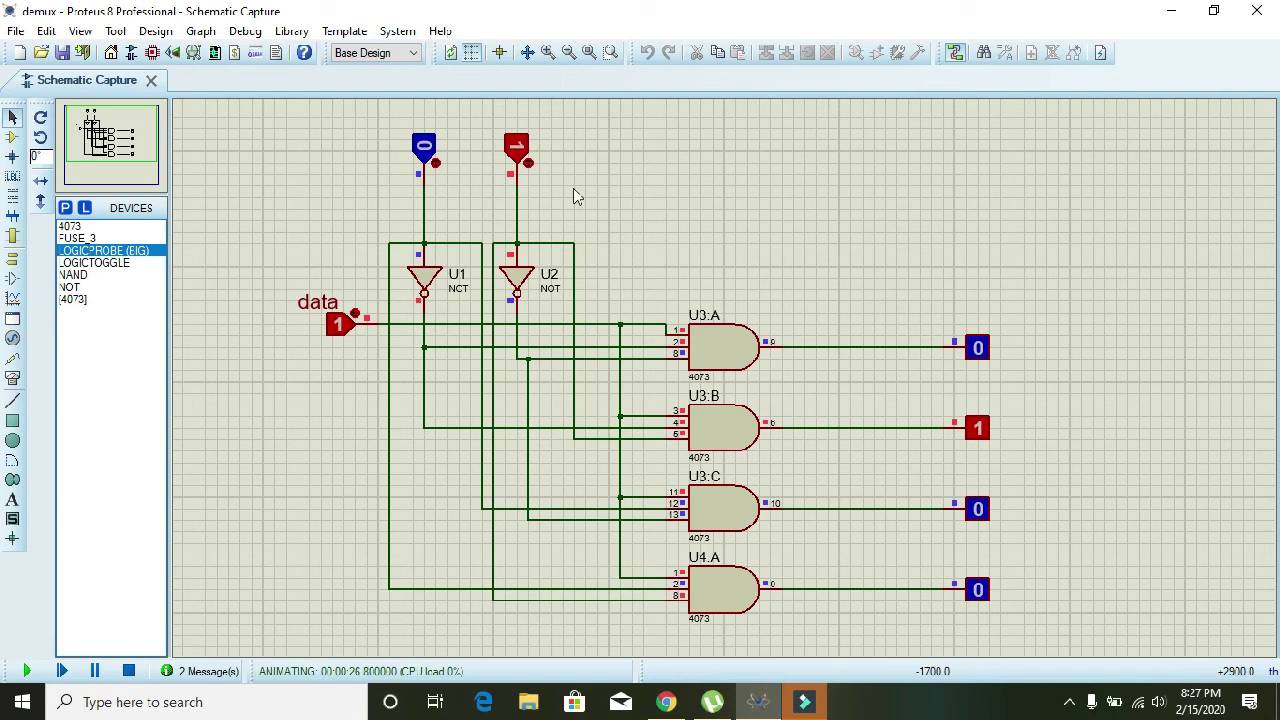
pyautogui.moveTo(927, 381)
pyautogui.mouseDown()
pyautogui.moveTo(962, 430)
pyautogui.moveTo(1054, 480)
pyautogui.moveTo(966, 449)
pyautogui.moveTo(923, 390)
pyautogui.mouseUp()
pyautogui.click(1057, 503)
pyautogui.click(899, 400)
# Step: Set the first selector to 1, toggling the second to 0 and back to 1
pyautogui.click(435, 163)
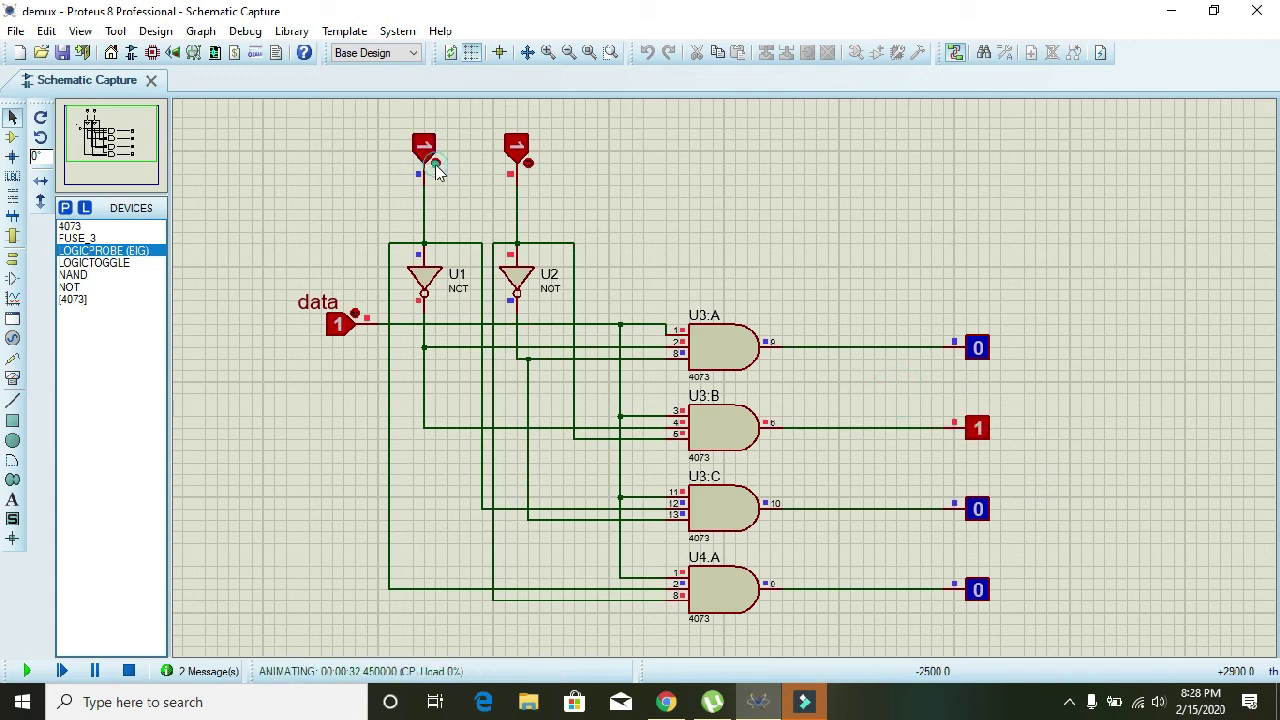
pyautogui.click(529, 165)
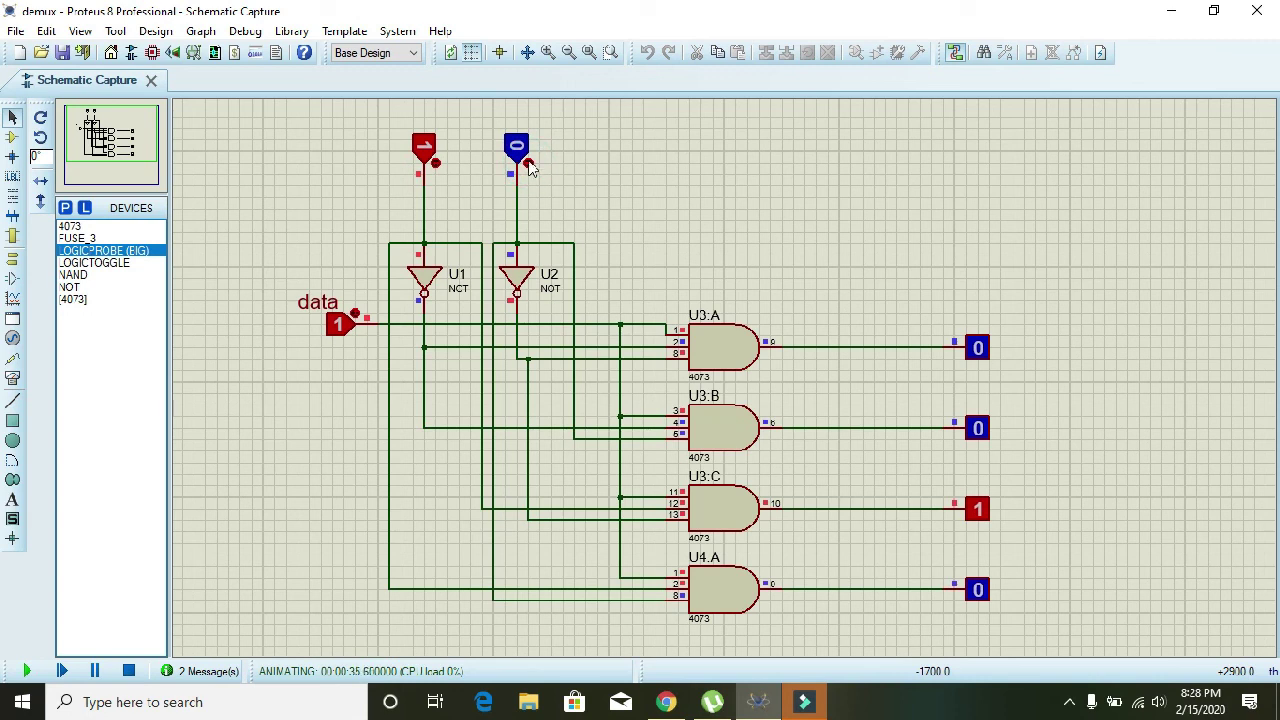
pyautogui.click(529, 165)
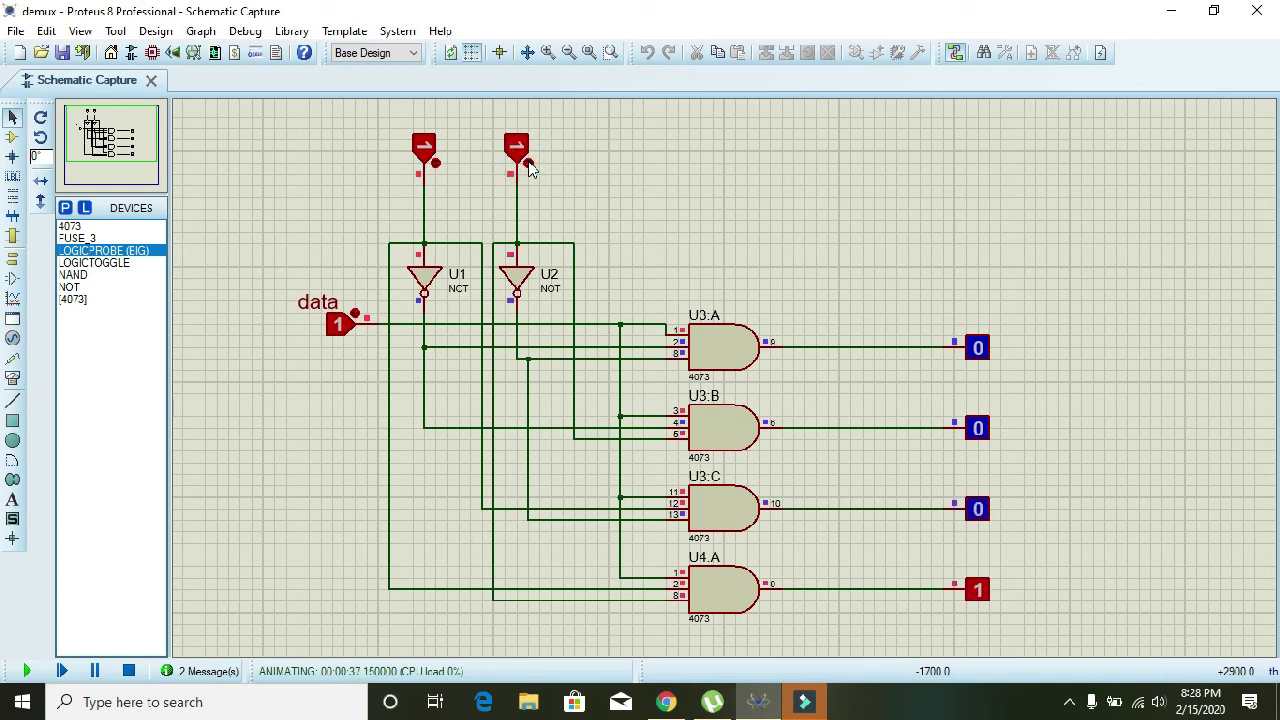